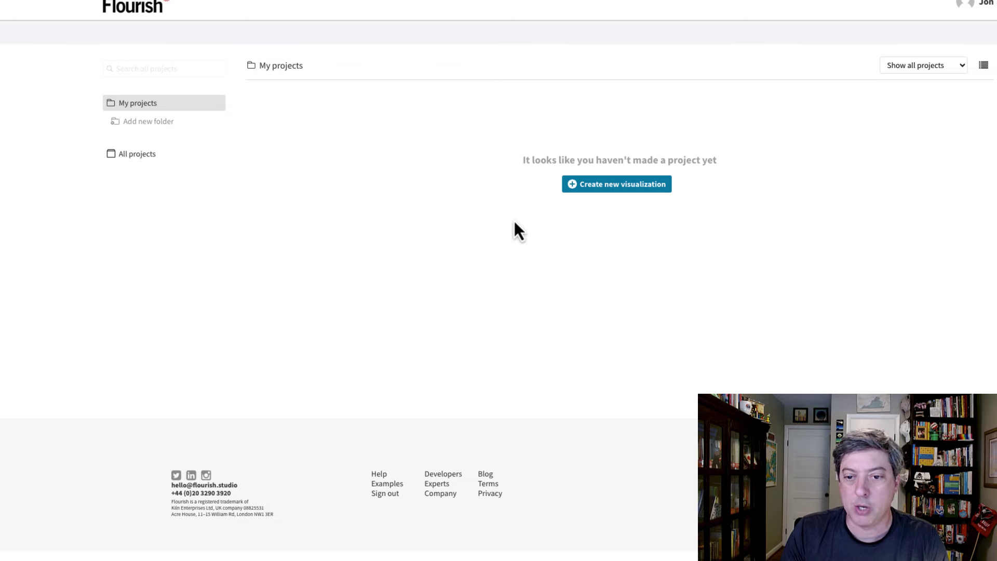
left_click(617, 186)
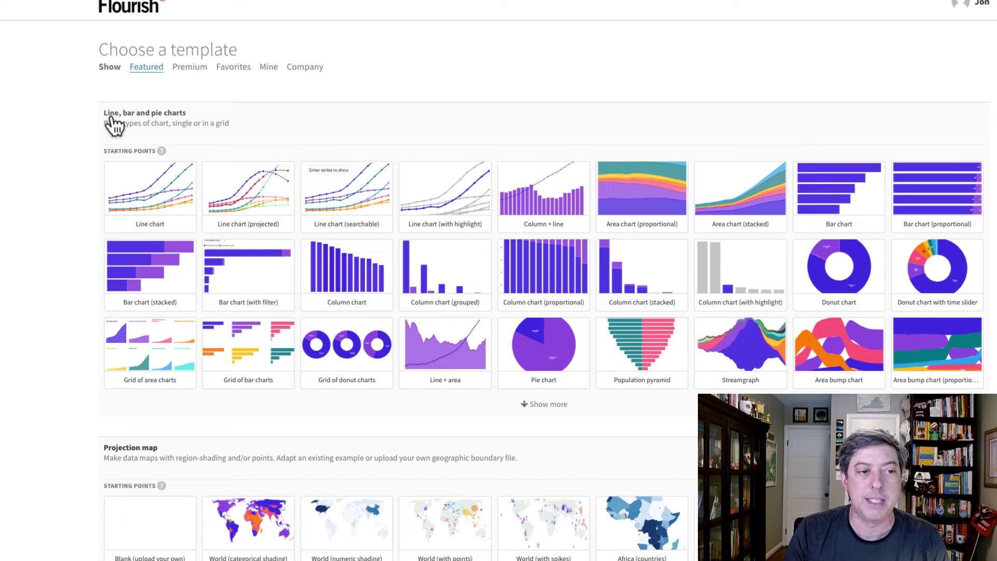
scroll(77, 156, "down", 10)
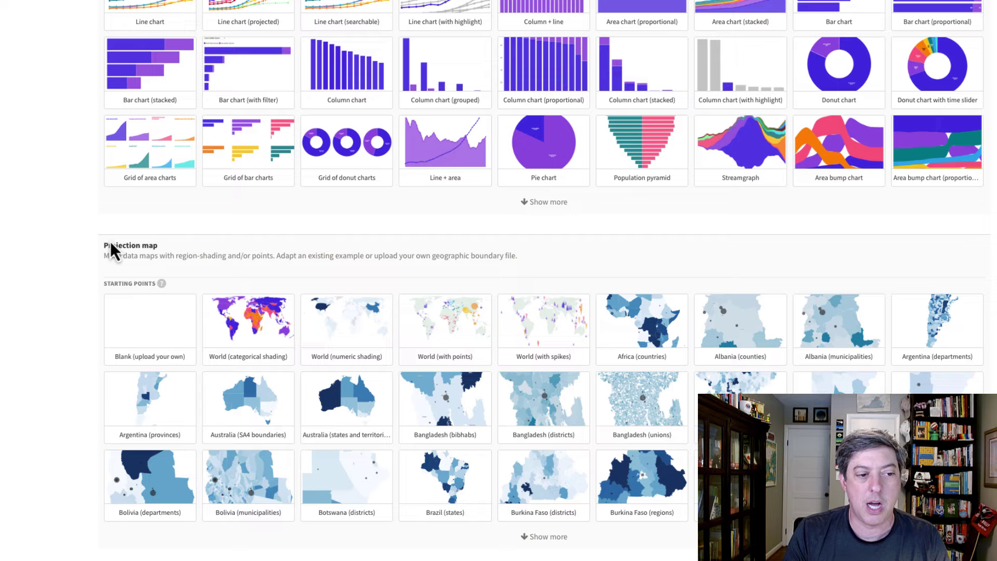
scroll(73, 242, "down", 2)
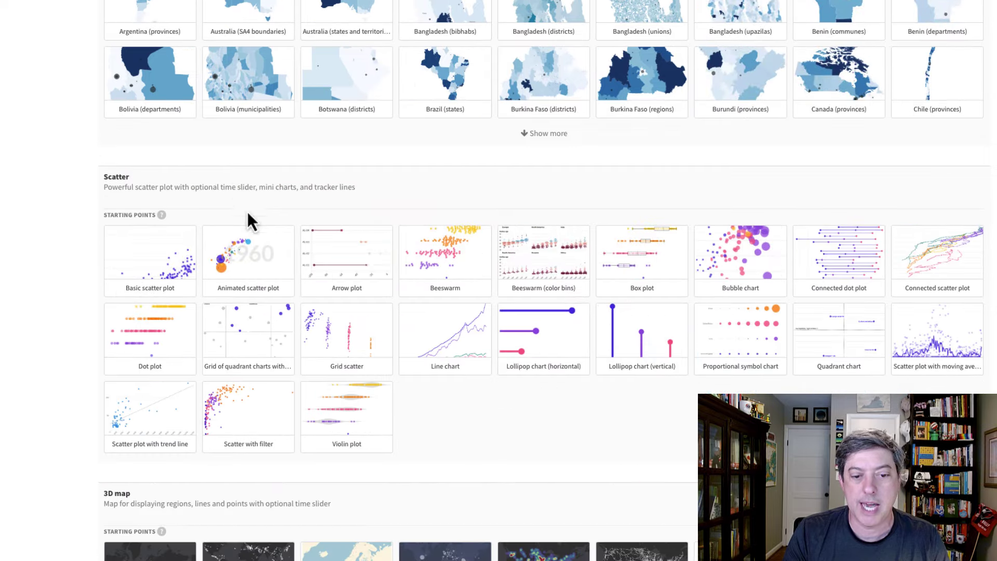
scroll(247, 210, "down", 12)
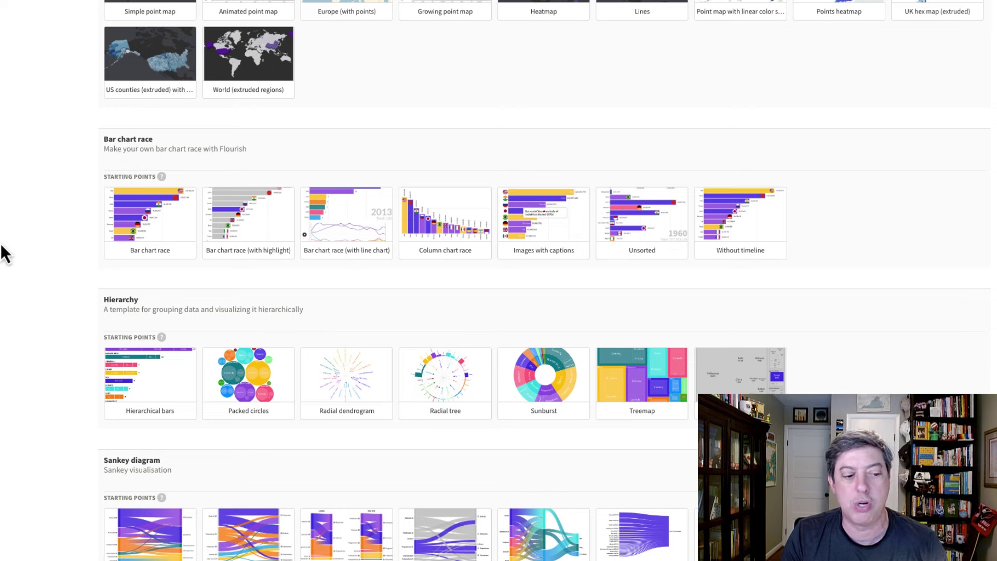
scroll(57, 246, "down", 4)
scroll(58, 245, "down", 9)
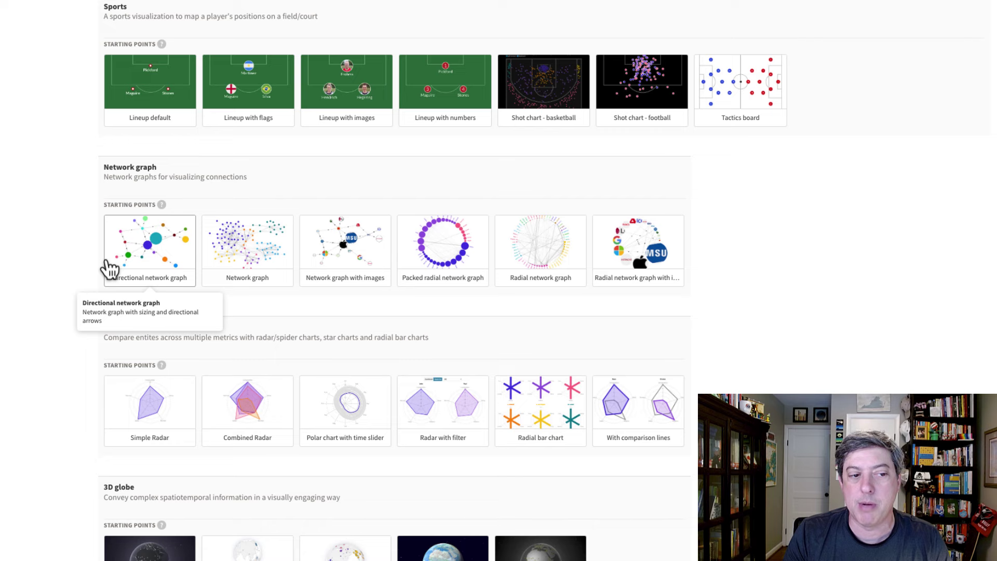
scroll(78, 177, "up", 1)
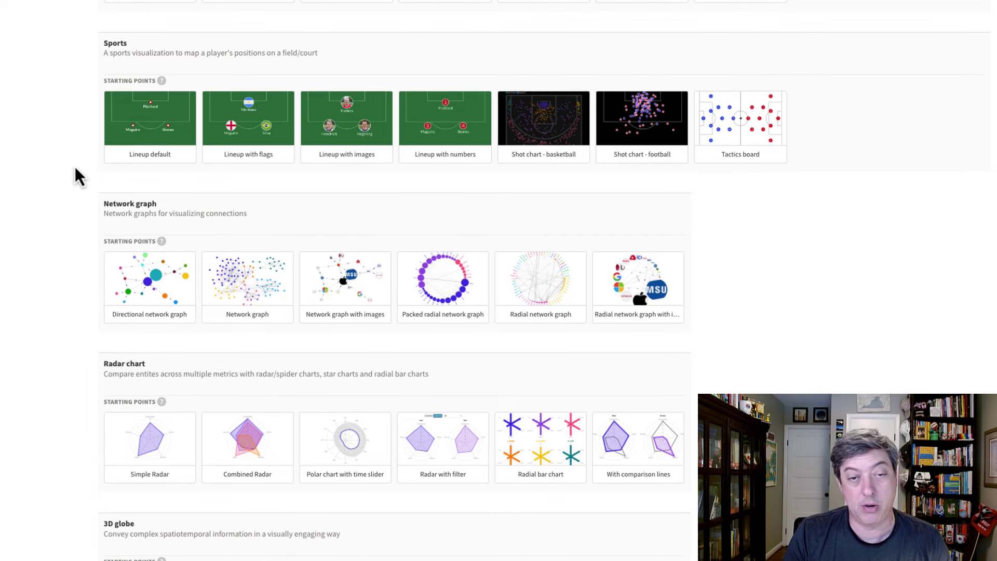
scroll(67, 166, "up", 1)
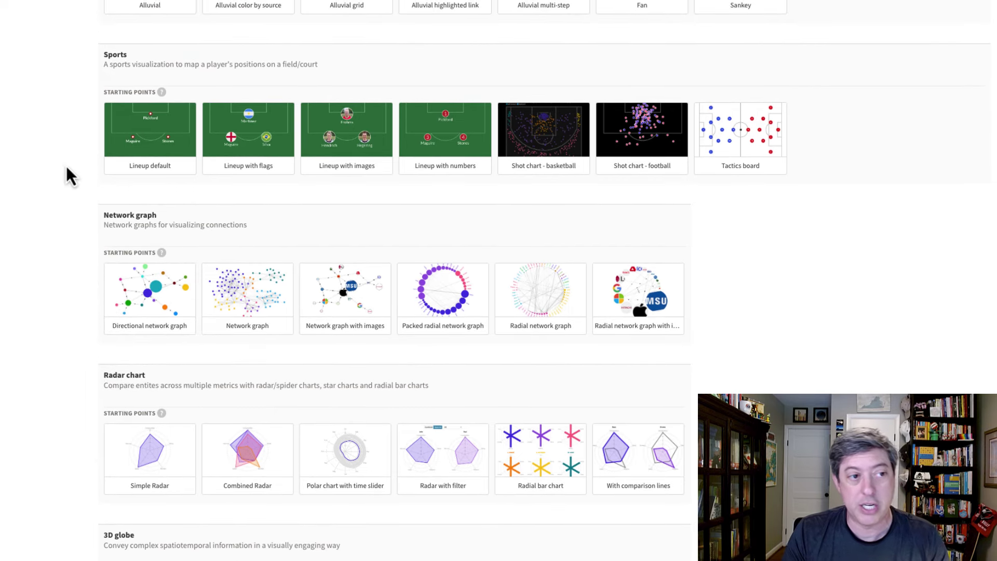
scroll(77, 207, "down", 5)
scroll(77, 207, "down", 7)
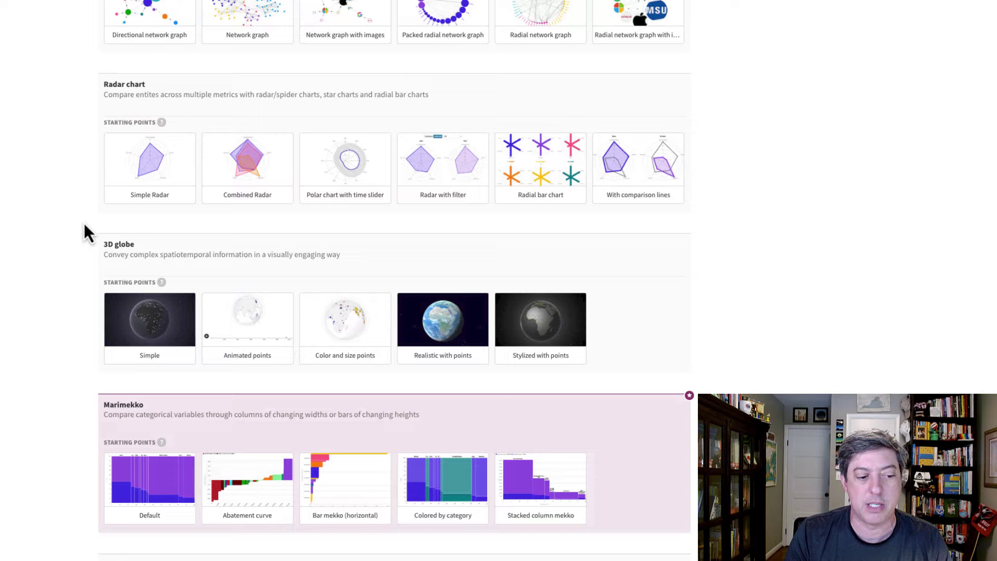
scroll(78, 327, "down", 5)
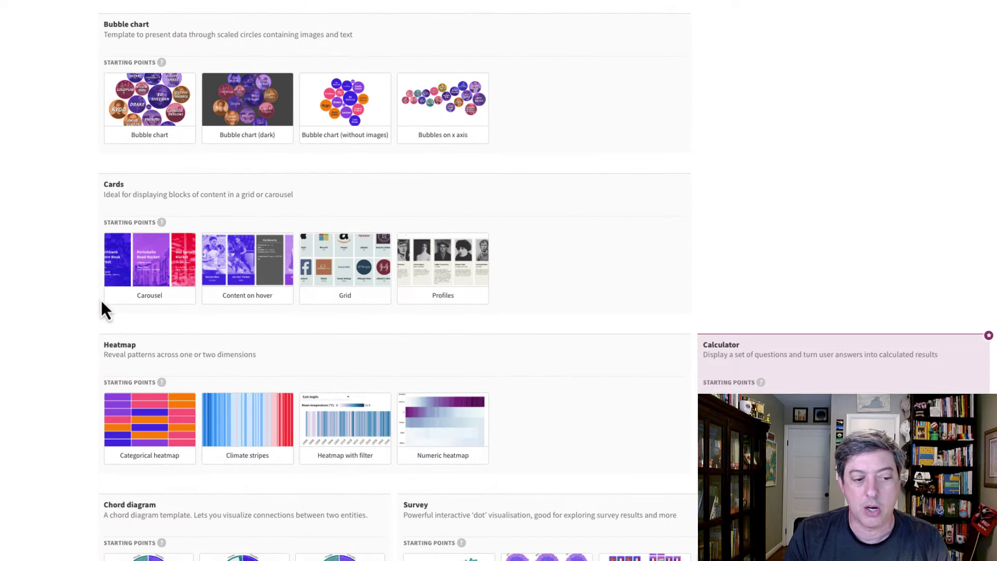
scroll(441, 291, "down", 1)
scroll(575, 238, "down", 20)
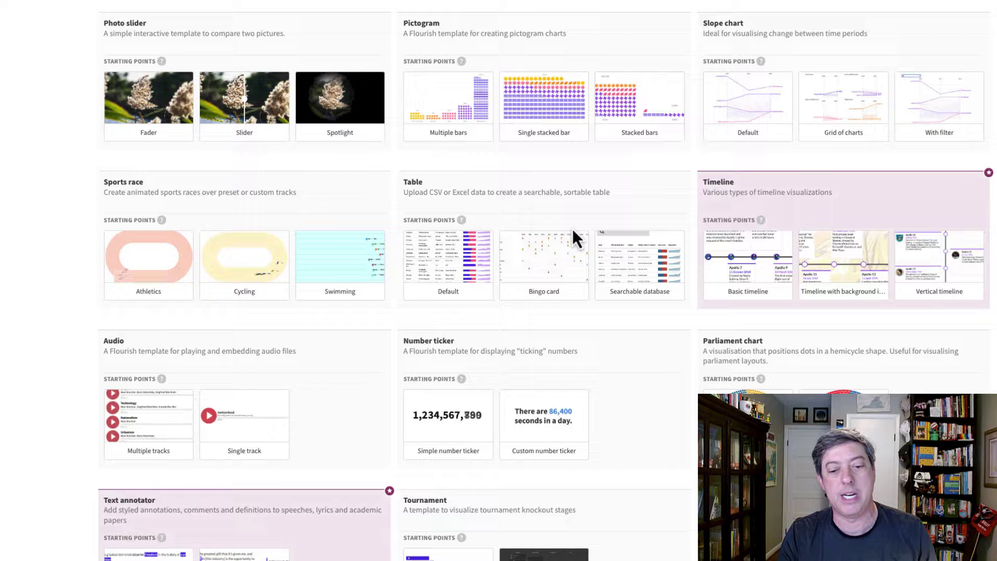
scroll(572, 228, "down", 8)
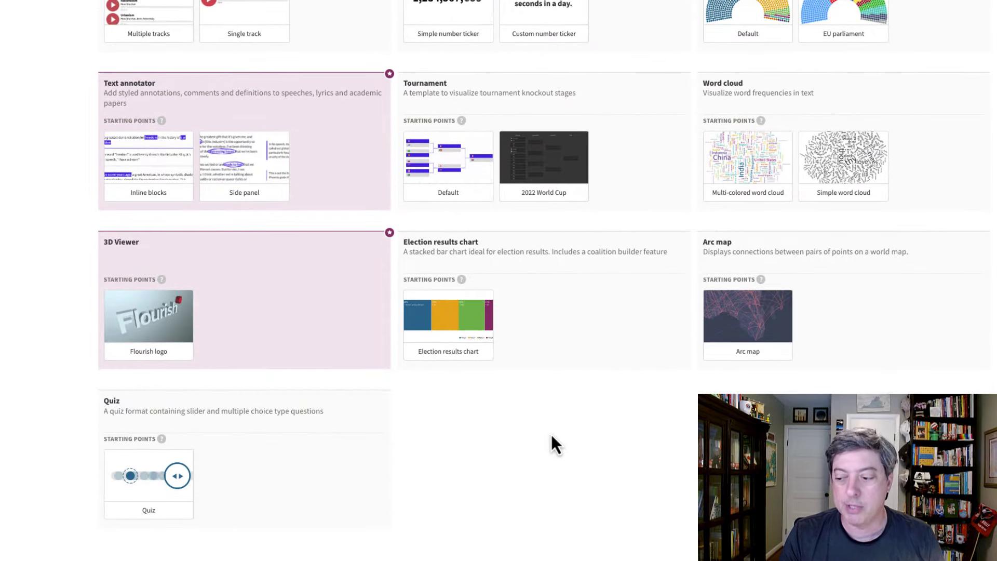
scroll(550, 434, "up", 20)
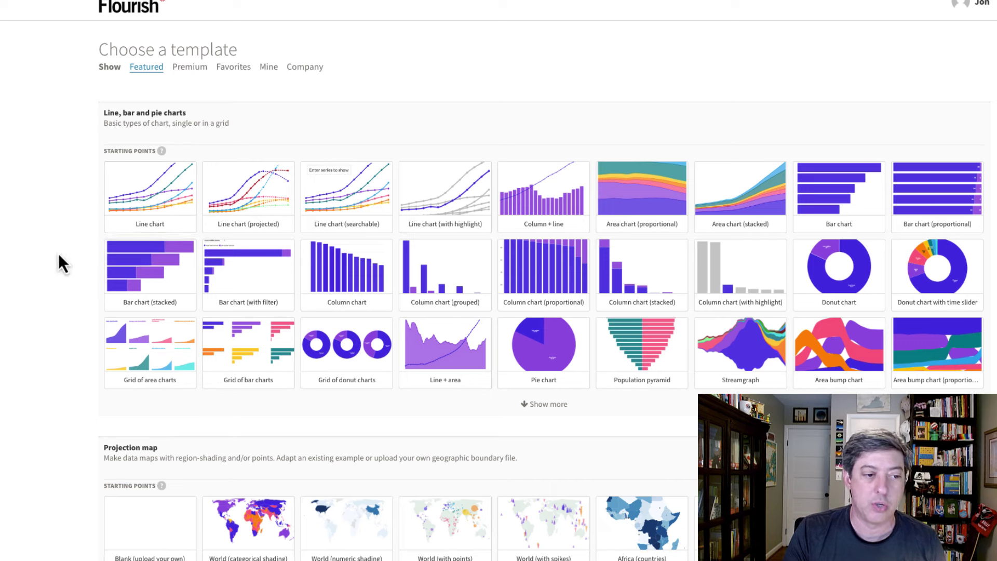
Start from the Line chart template with its seven-region 1900–2020 population sample and collapse Chart type.
left_click(168, 207)
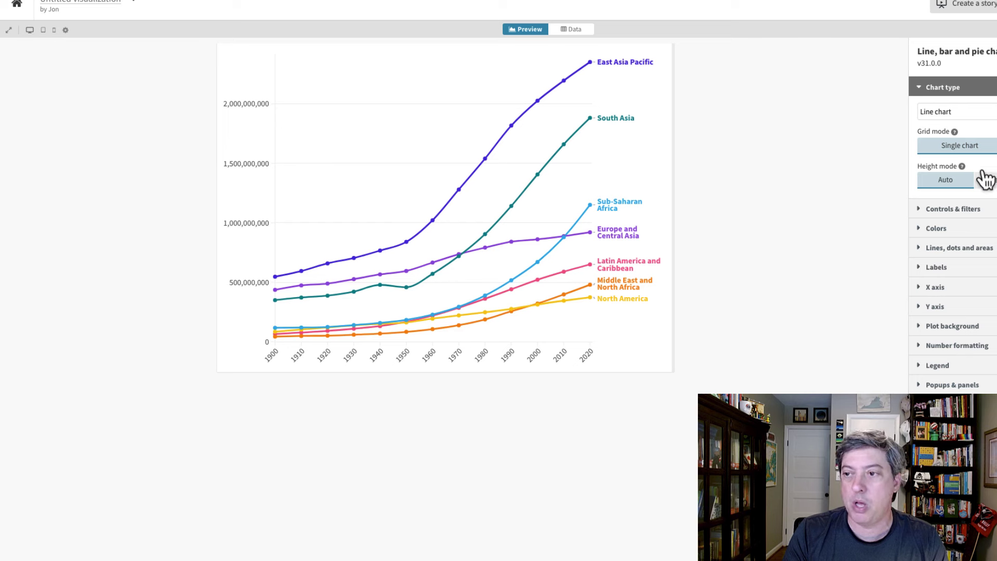
left_click(939, 91)
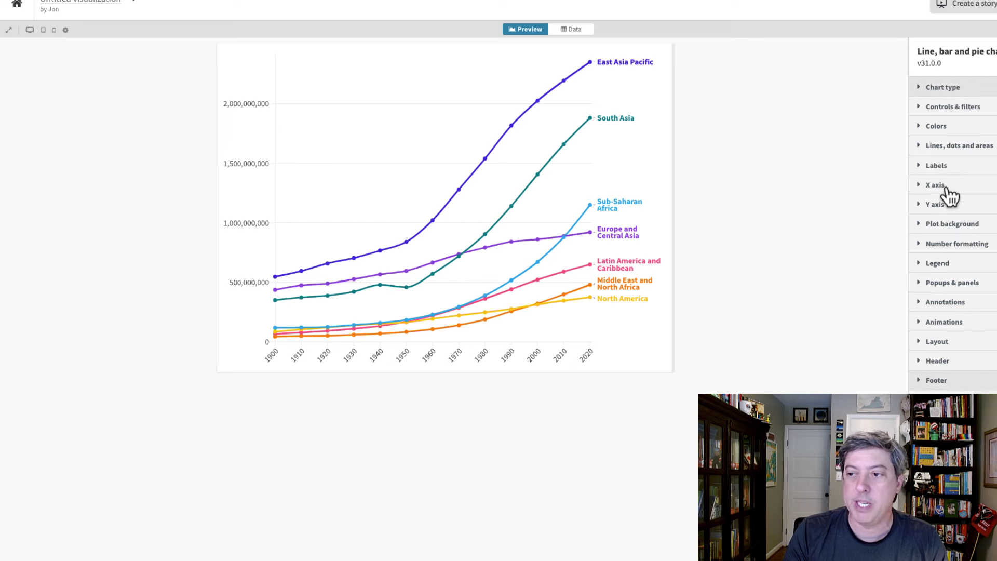
Delete the Middle East and North Africa column and insert an empty column right of North America.
left_click(575, 30)
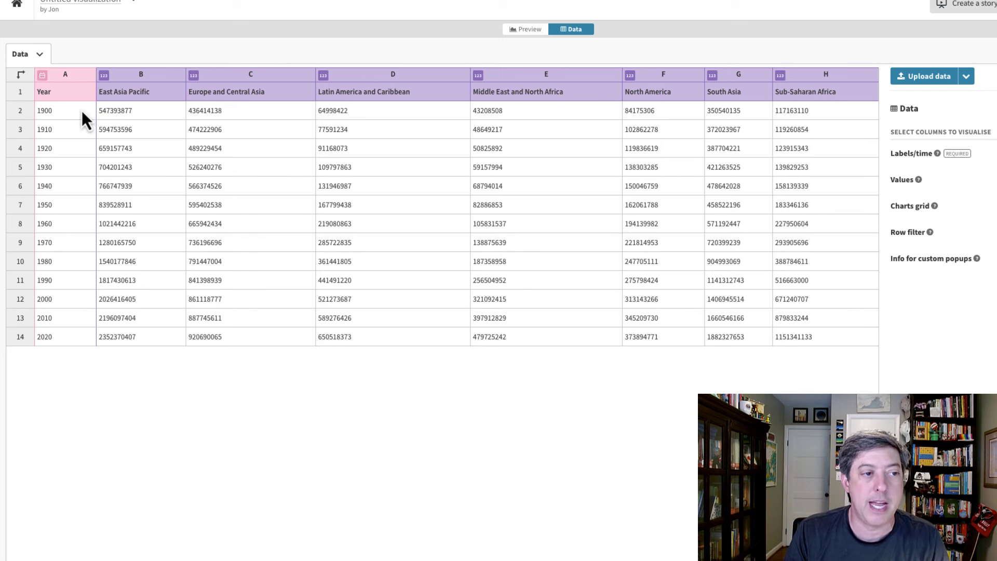
left_click(71, 72)
left_click(279, 74, "shift")
left_click(350, 78, "shift")
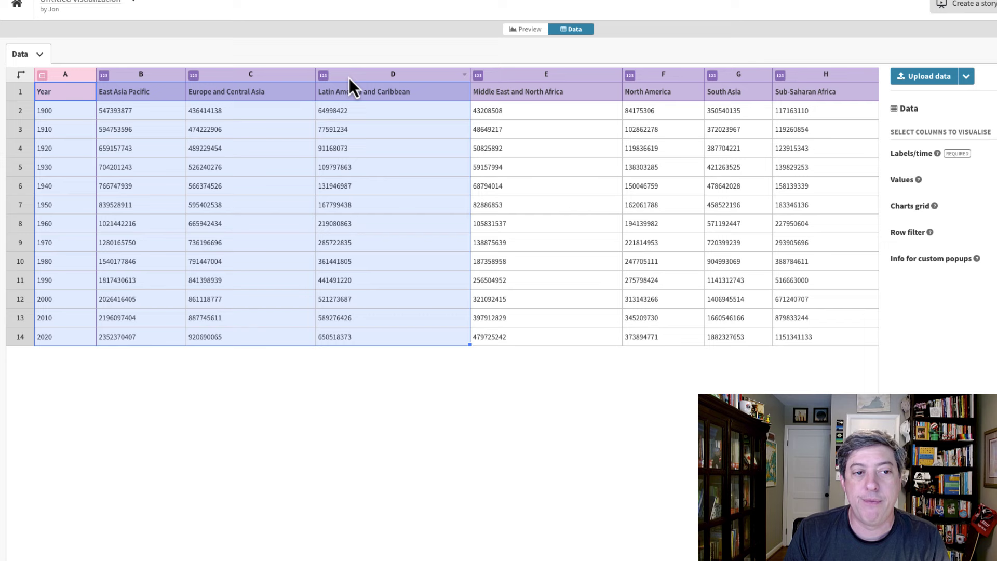
left_click(504, 75)
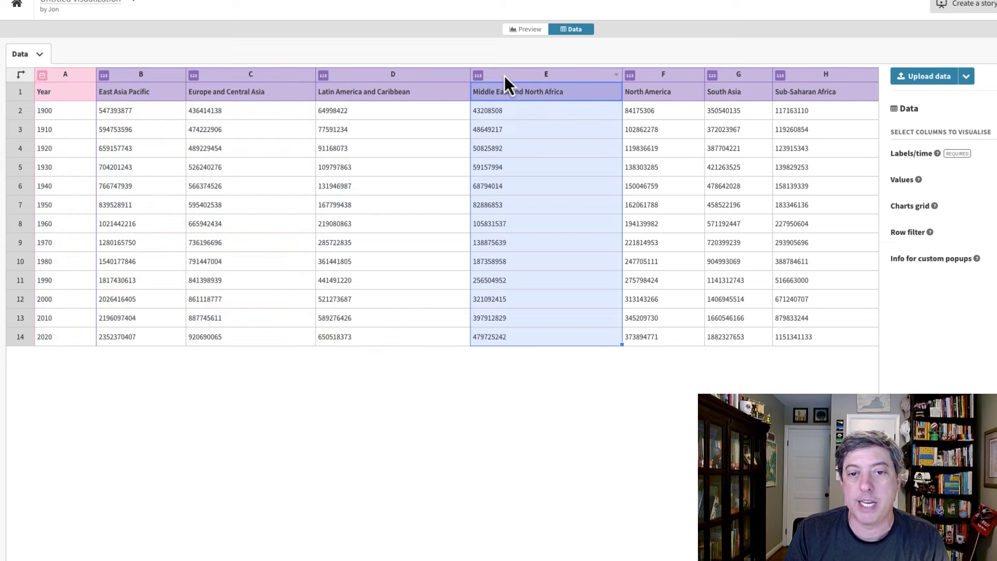
right_click(538, 78)
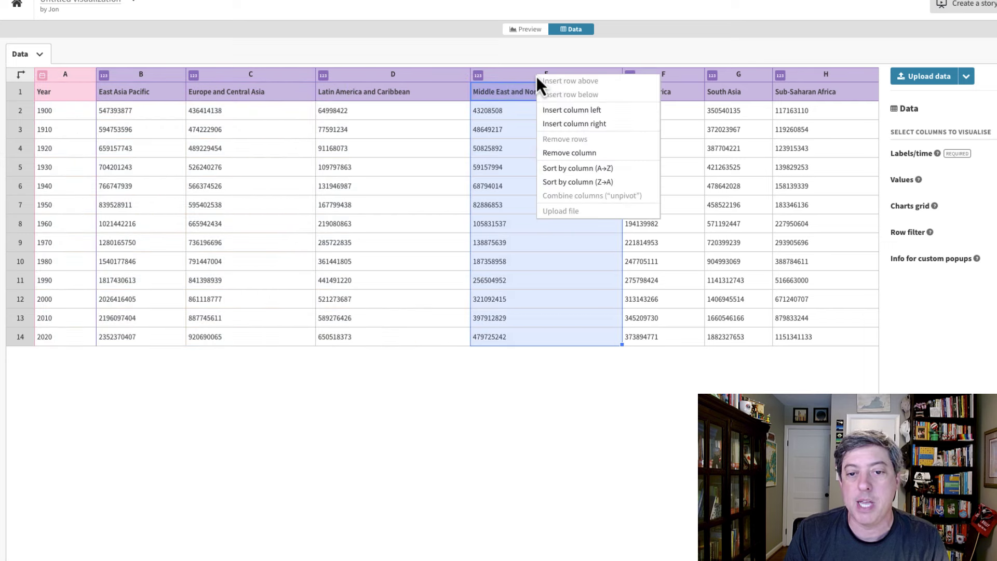
left_click(581, 154)
right_click(578, 75)
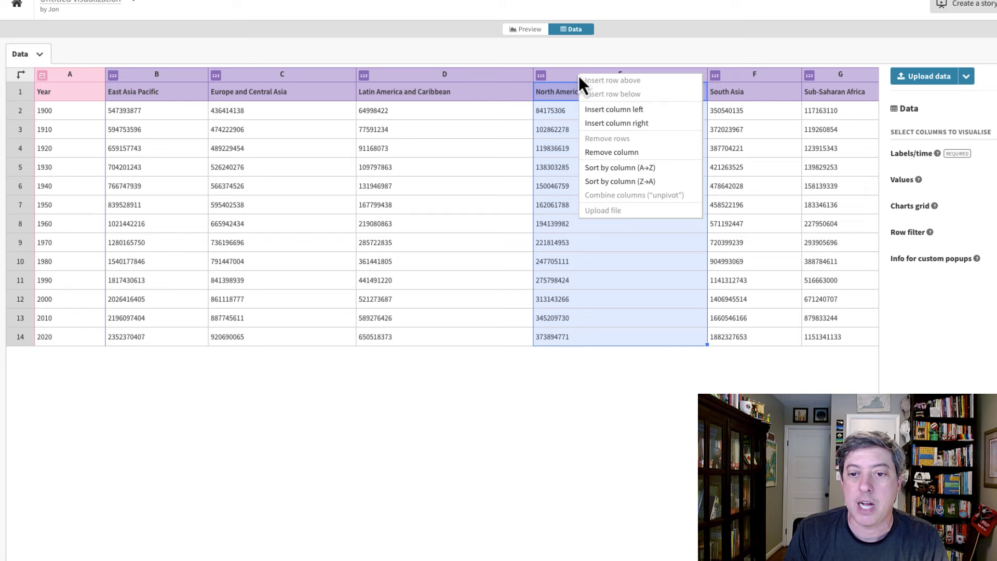
left_click(630, 125)
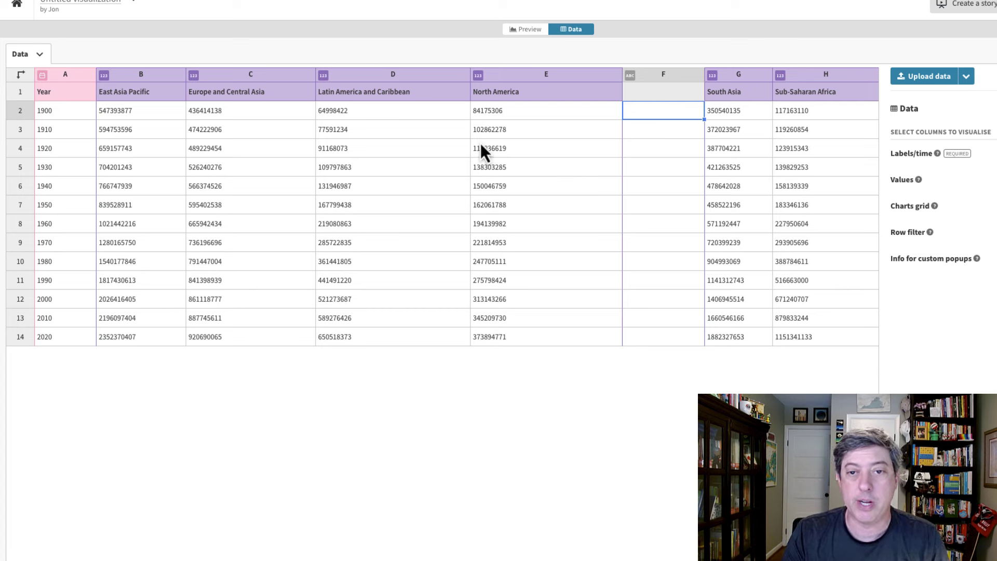
Check the Upload data and Data sheet options and select empty header cell F1 until the column prompt appears.
left_click(966, 77)
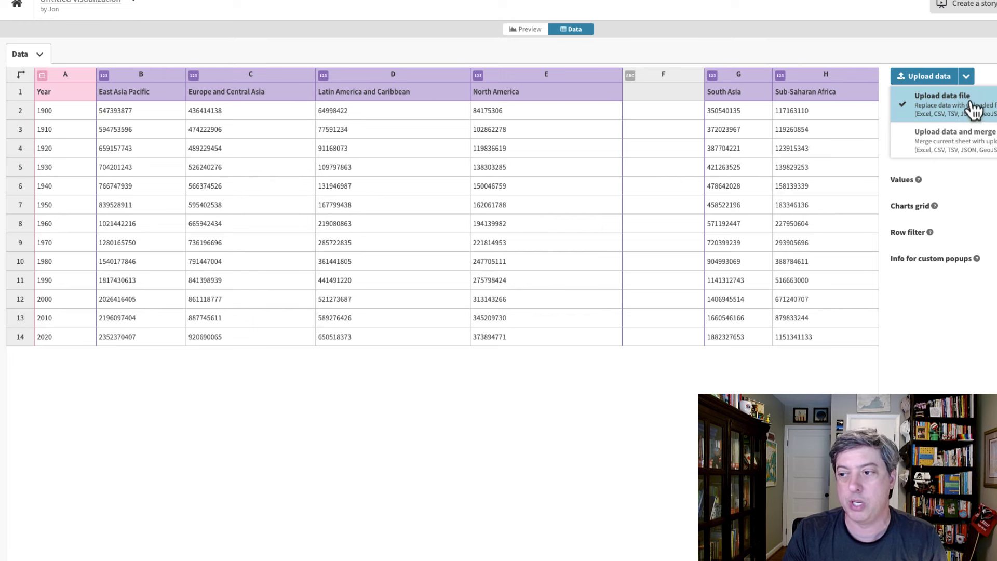
left_click(433, 104)
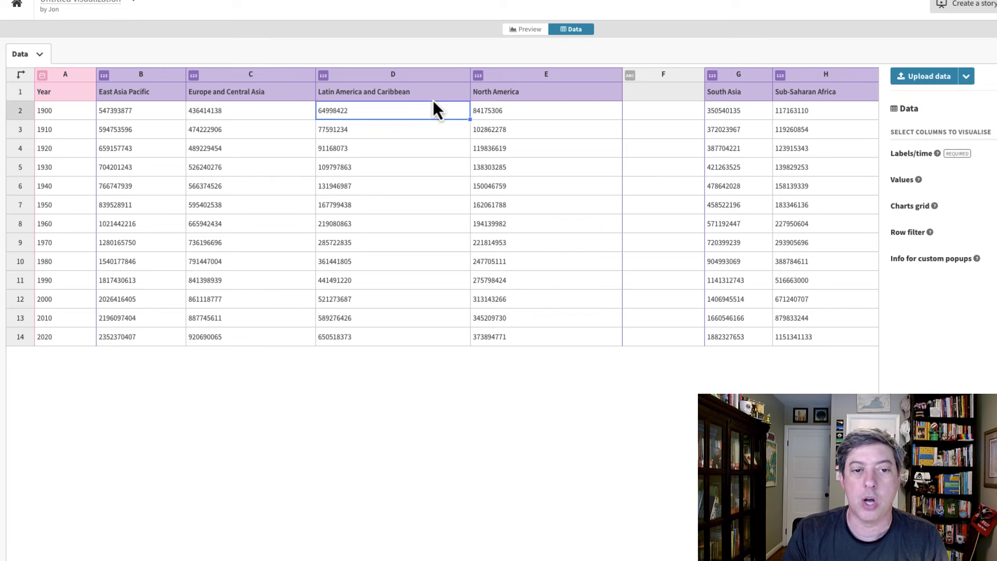
left_click(660, 97)
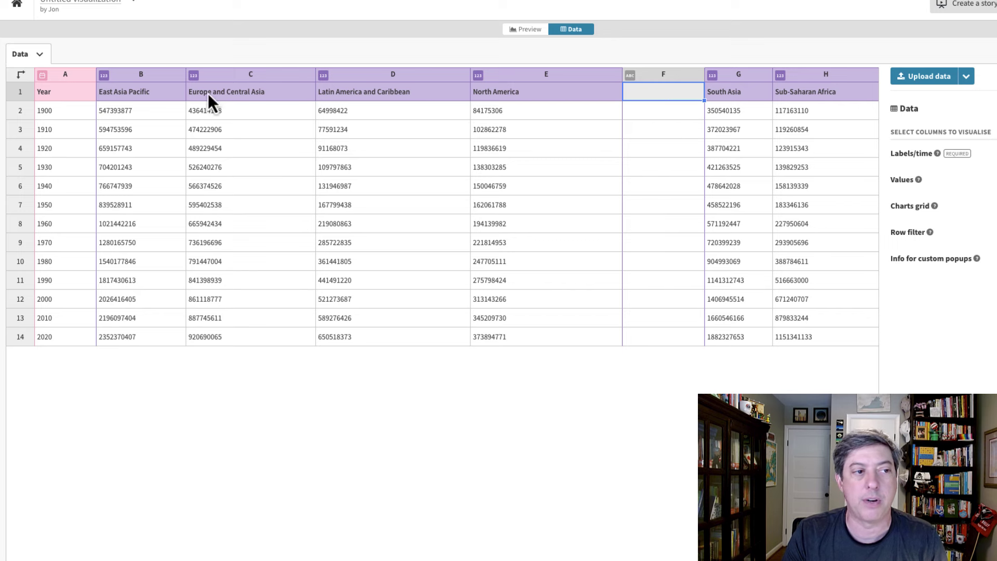
left_click(43, 57)
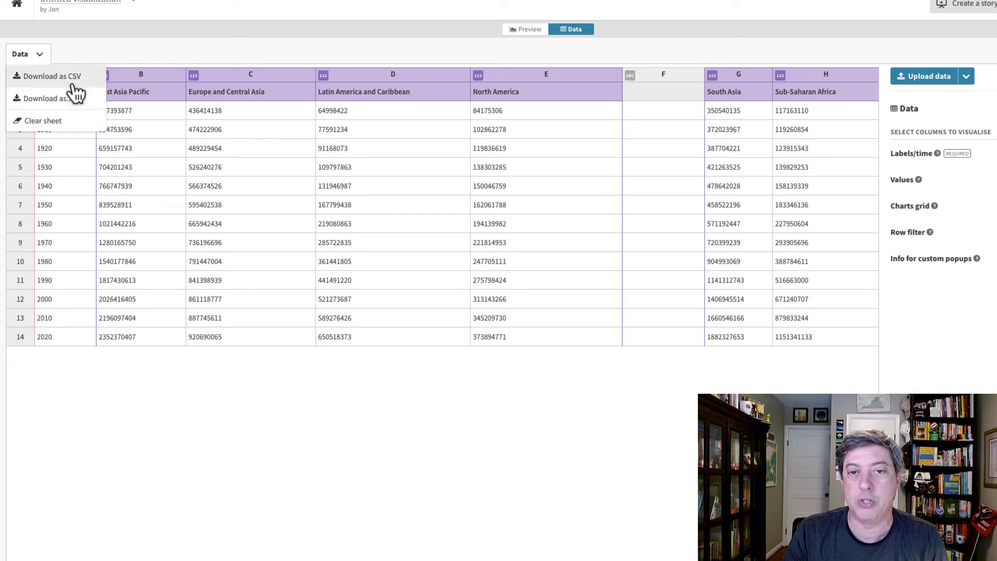
left_click(542, 183)
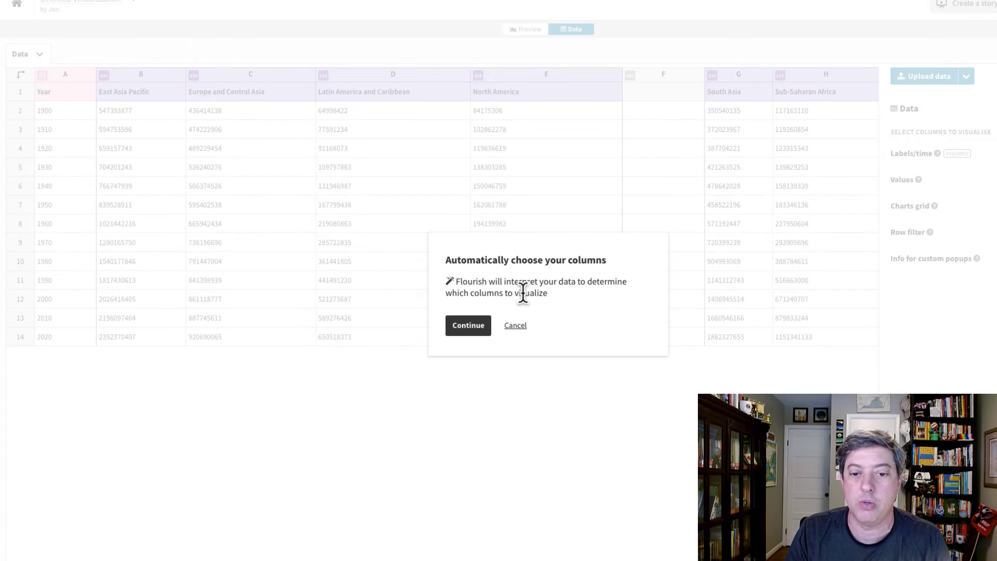
Cancel automatic column choosing and read the Labels/time and Values help notes.
left_click(514, 326)
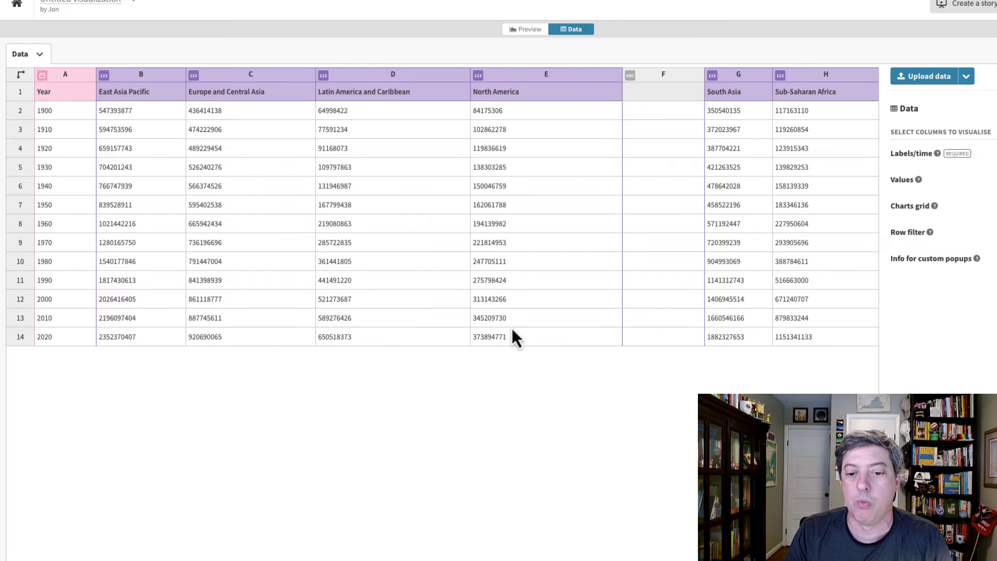
left_click(938, 158)
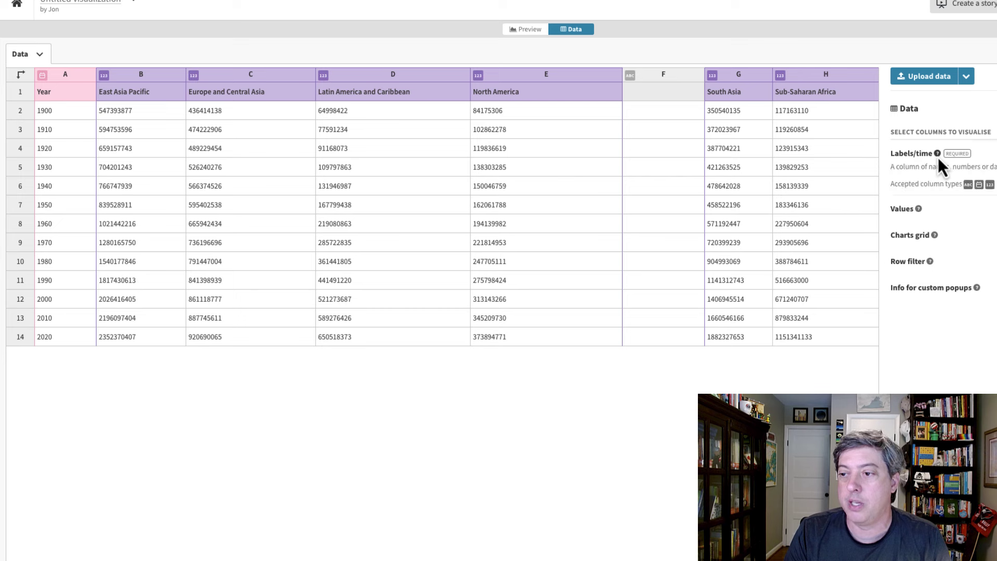
left_click(918, 209)
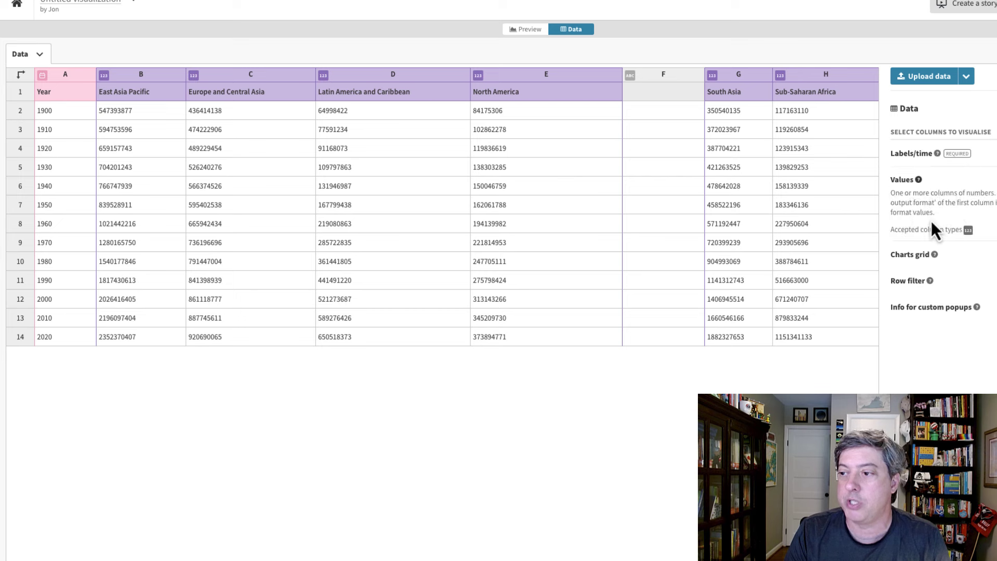
left_click(937, 153)
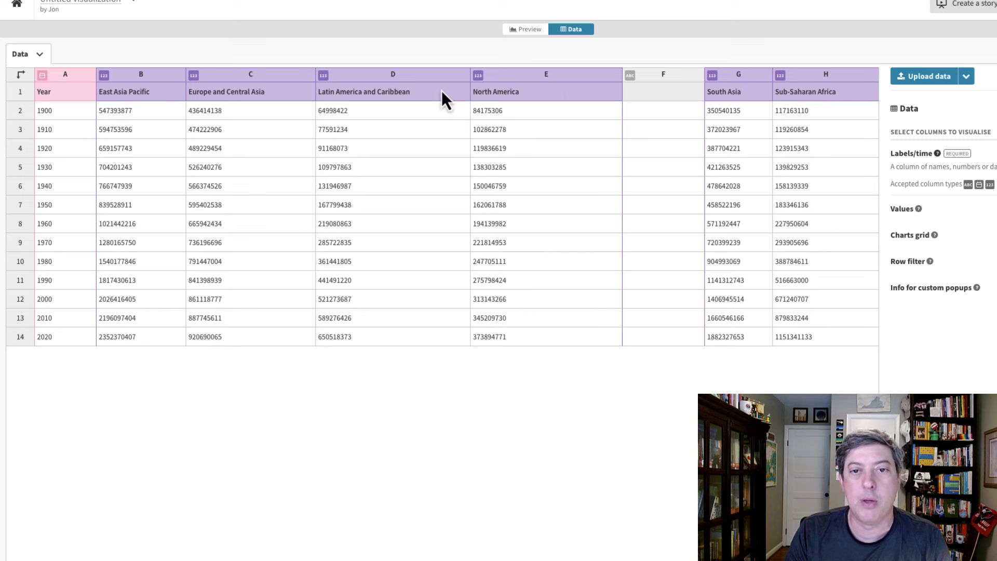
mouse_move(994, 218)
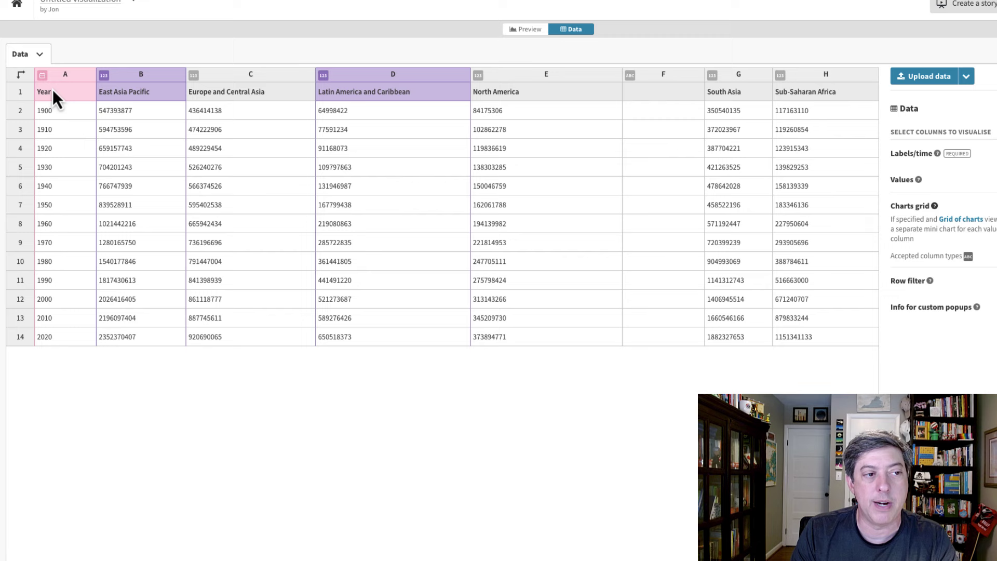
Make column E (North America) a Text column, leaving column D's type unchanged.
left_click(323, 77)
left_click(506, 275)
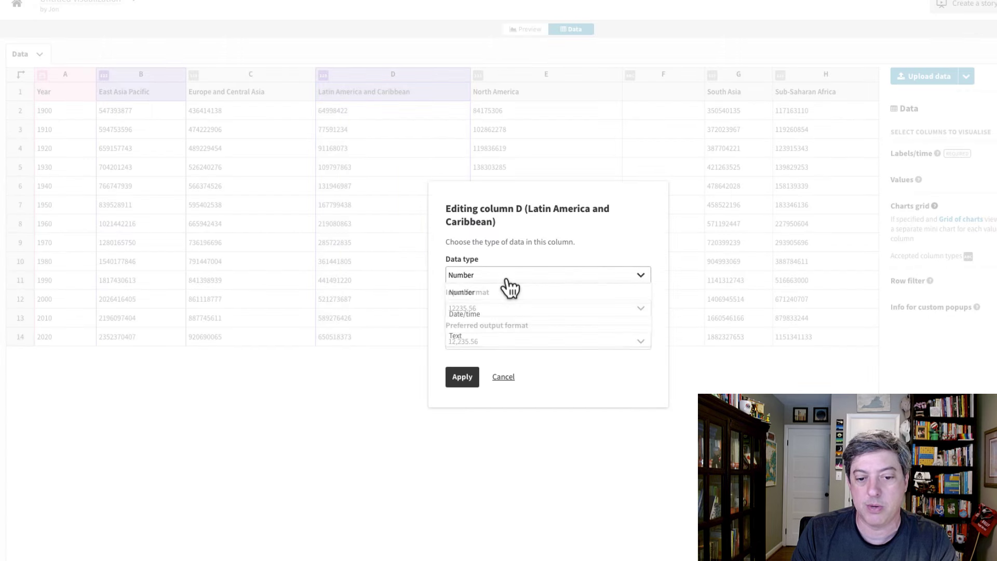
left_click(499, 338)
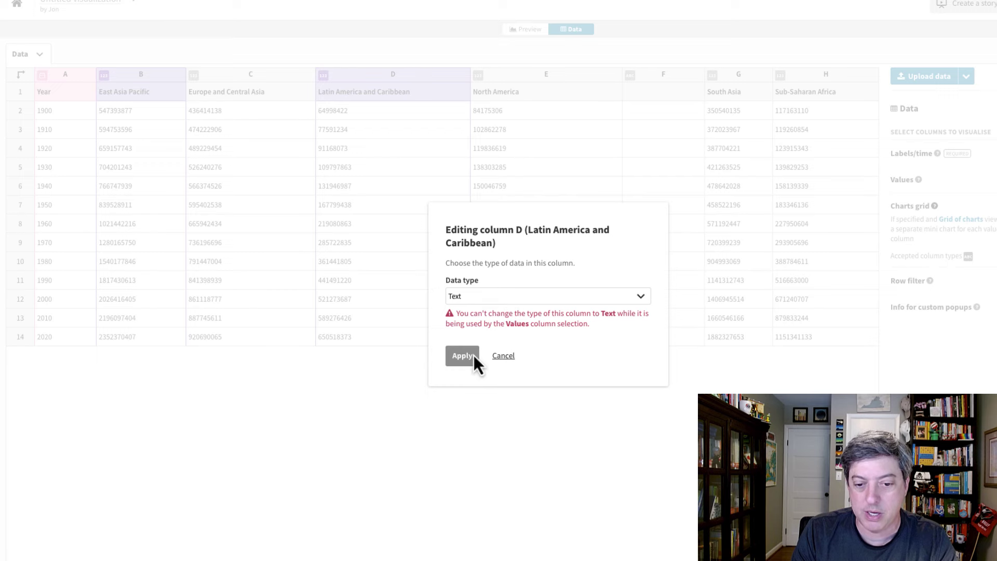
left_click(503, 357)
left_click(515, 79)
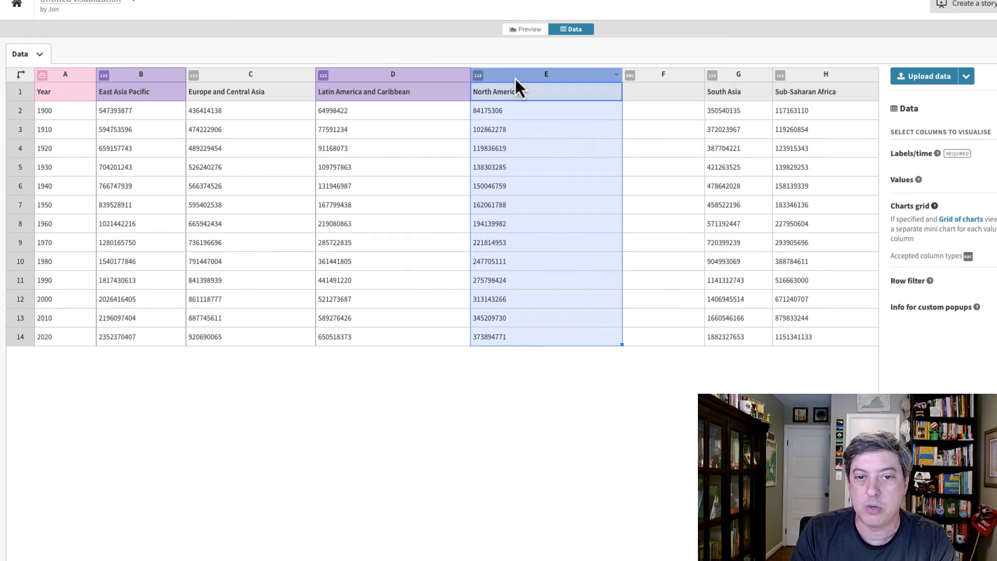
left_click(478, 76)
left_click(482, 268)
left_click(475, 329)
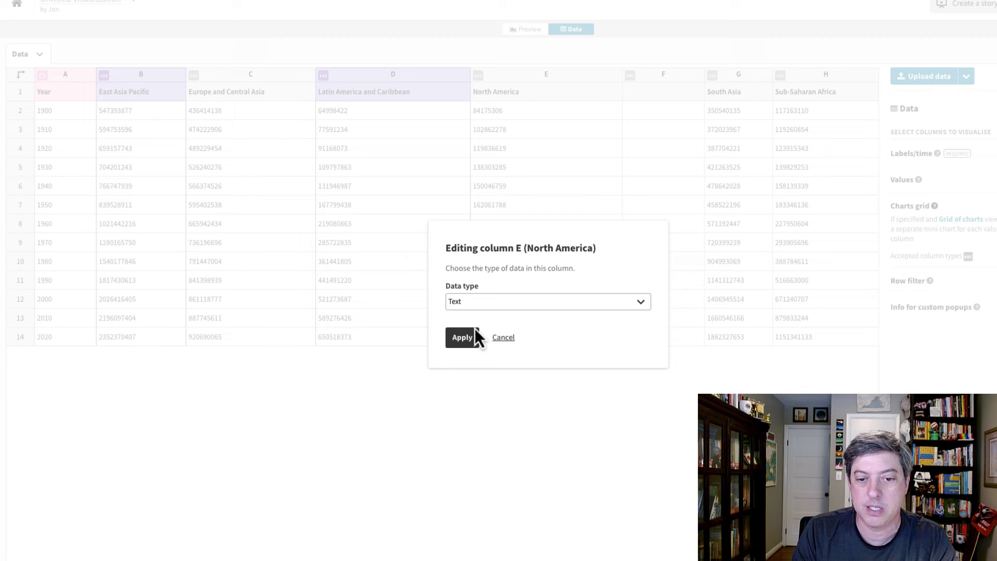
left_click(471, 341)
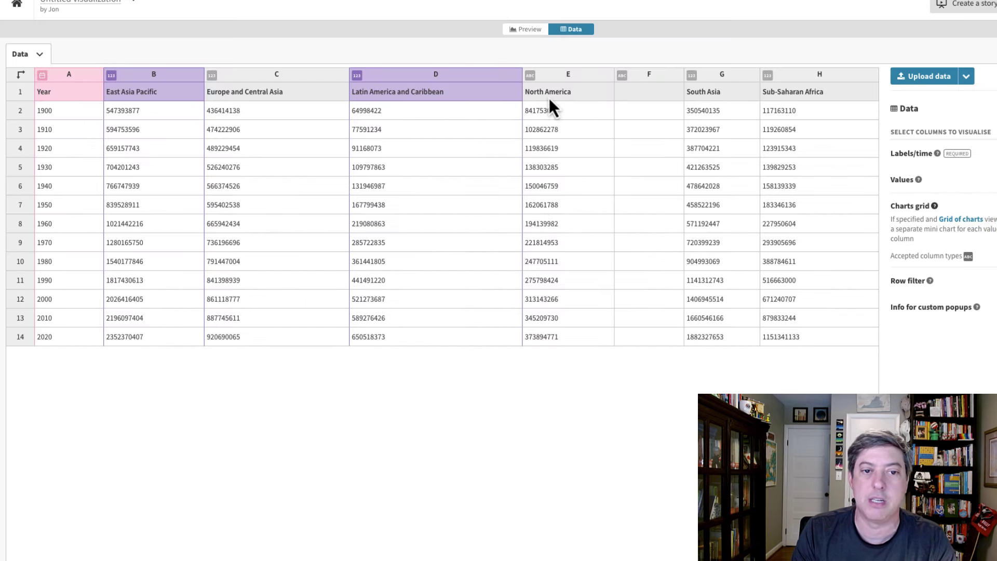
Review column D's input and output number formats, keeping 12,235.56, and cancel without changes.
left_click(357, 76)
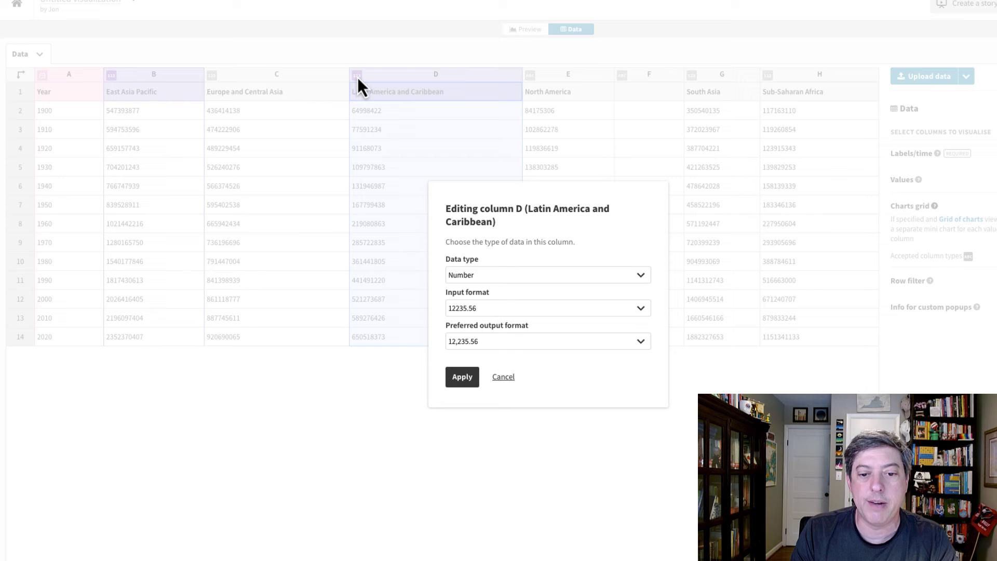
left_click(474, 310)
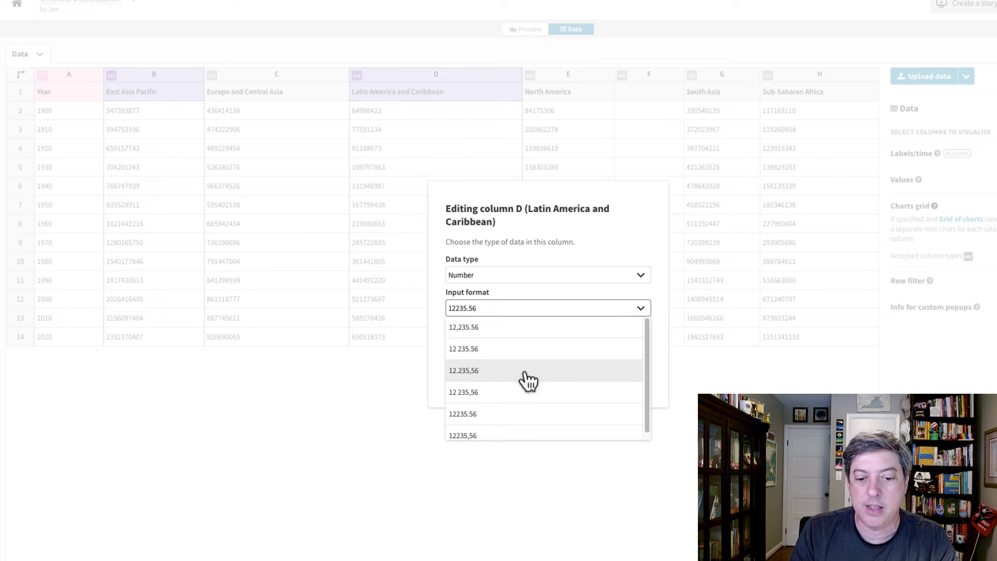
scroll(527, 383, "down", 1)
scroll(534, 356, "up", 1)
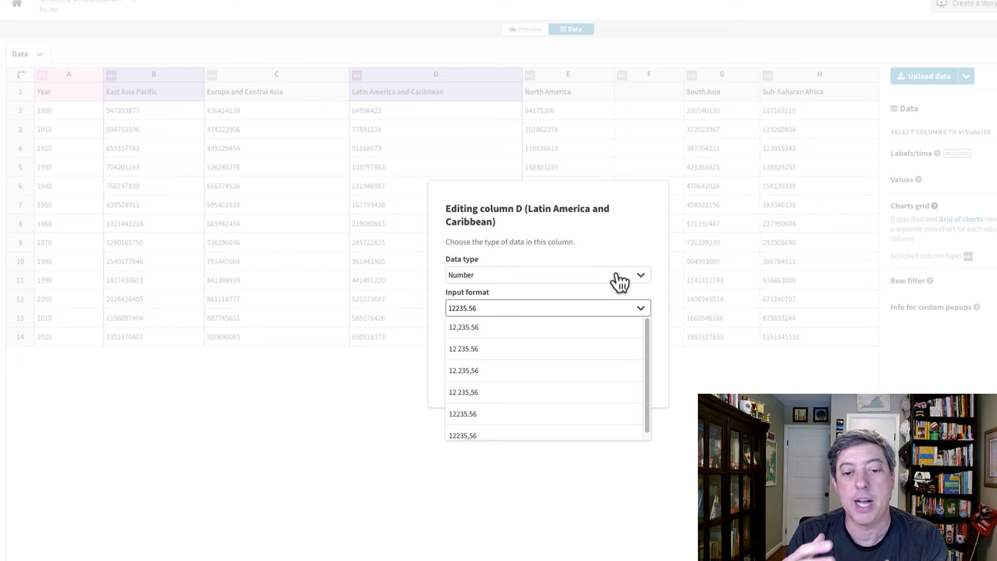
left_click(606, 242)
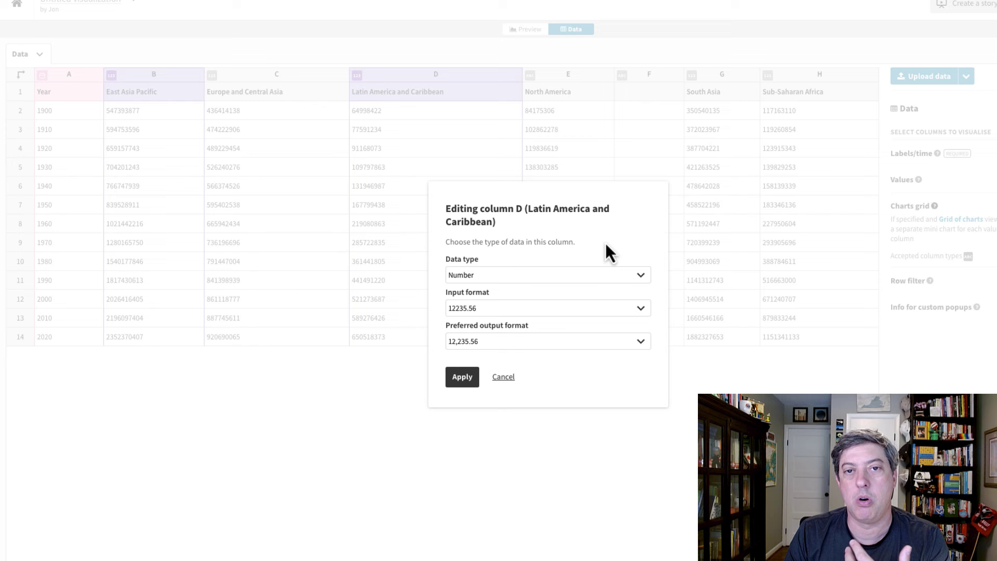
left_click(563, 343)
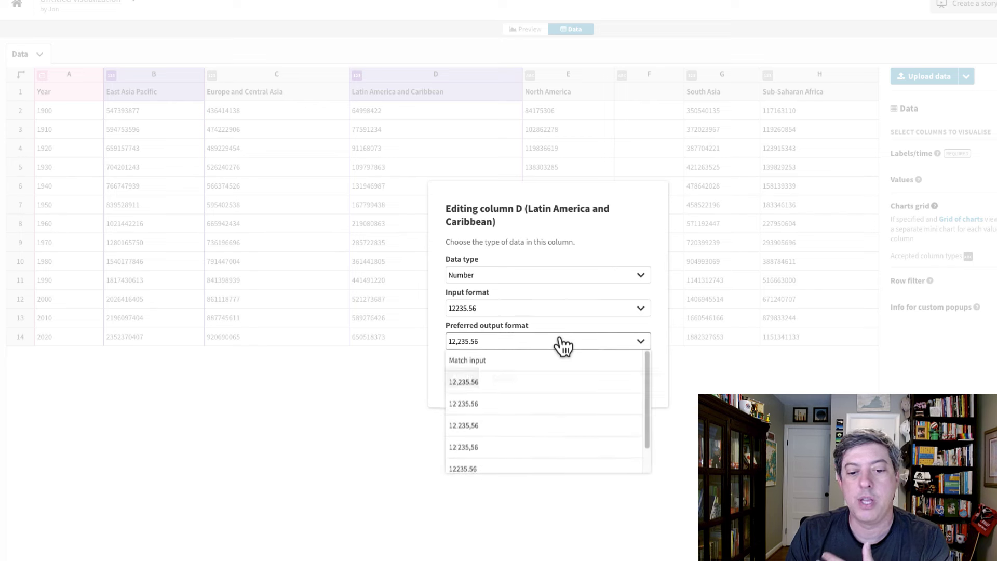
left_click(569, 239)
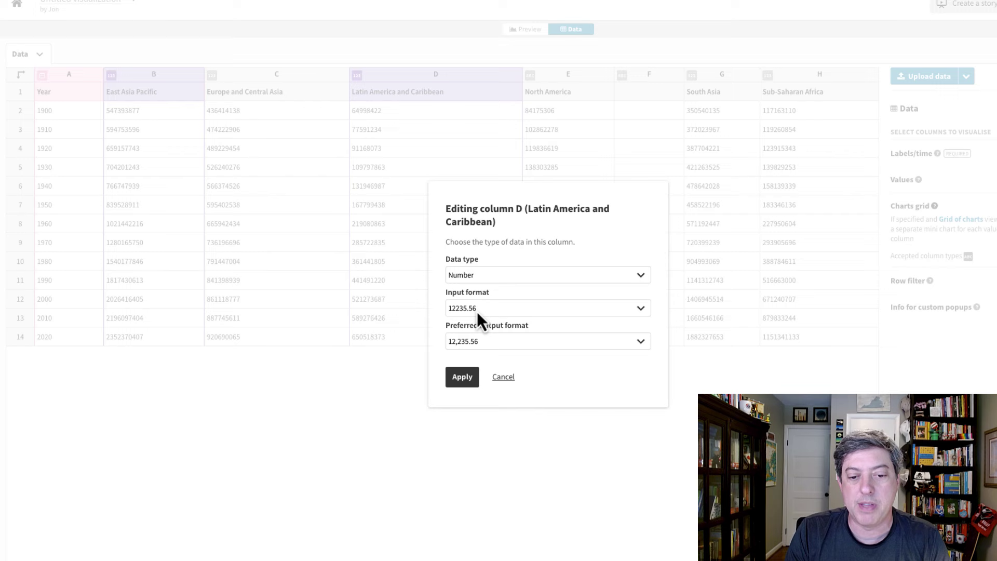
left_click(501, 377)
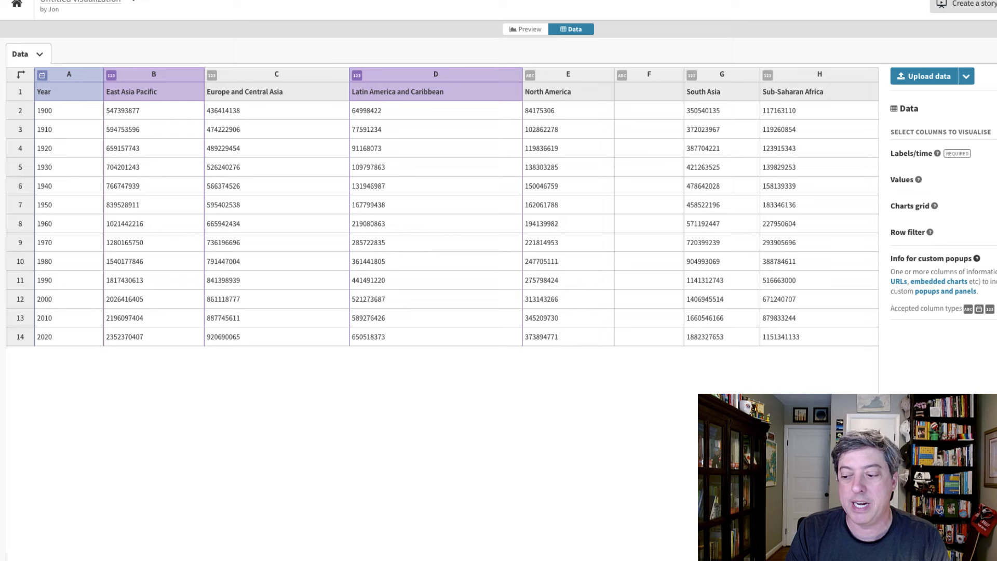
Preview the chart for 1920 and 1960, then clear the year filter so full 1900–2020 lines show.
left_click(535, 31)
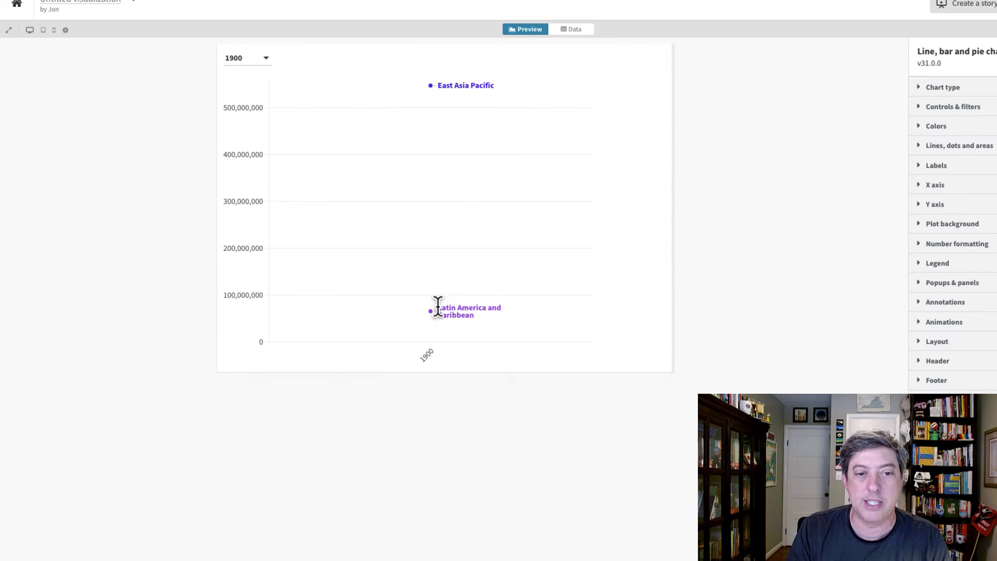
left_click(266, 59)
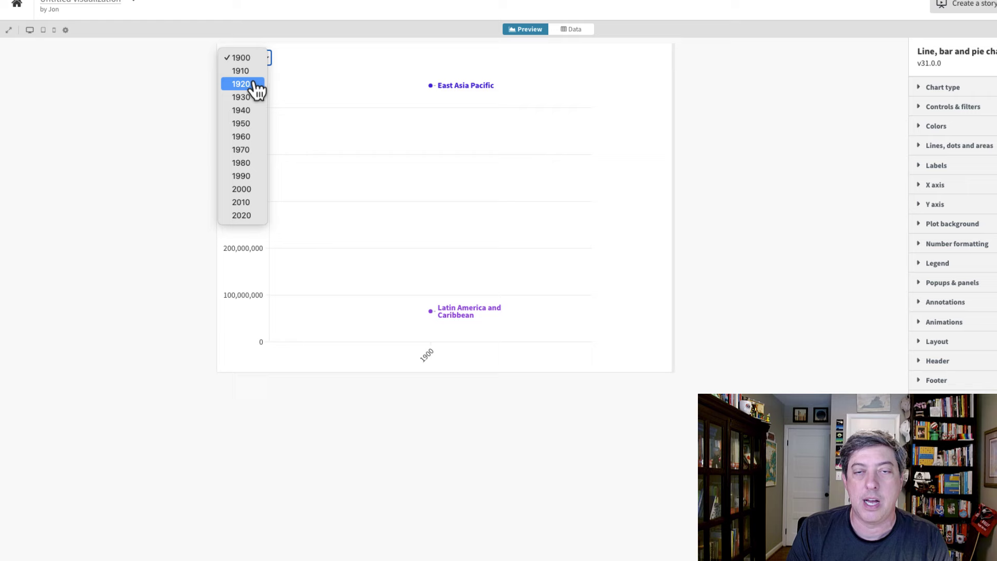
left_click(253, 84)
left_click(253, 57)
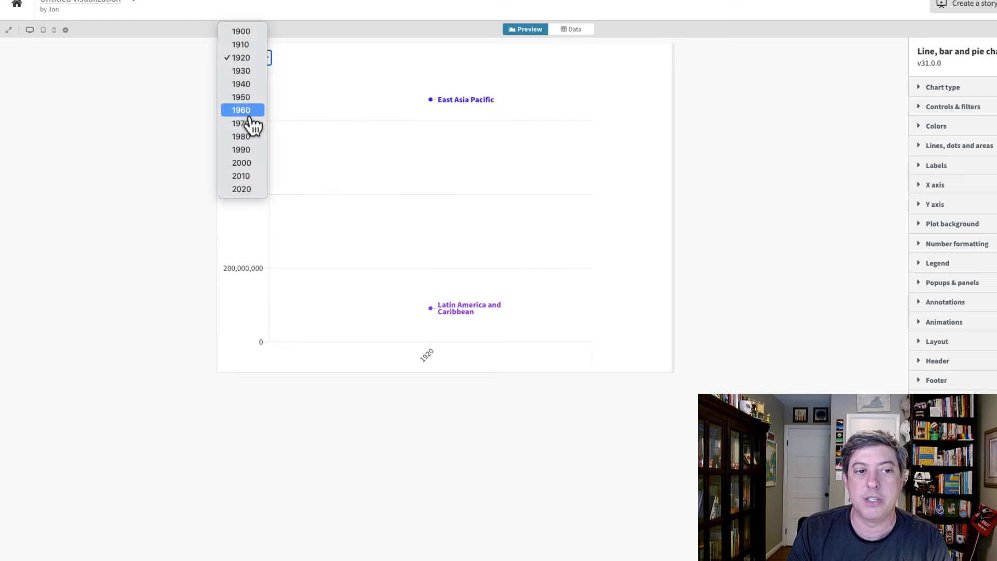
left_click(250, 109)
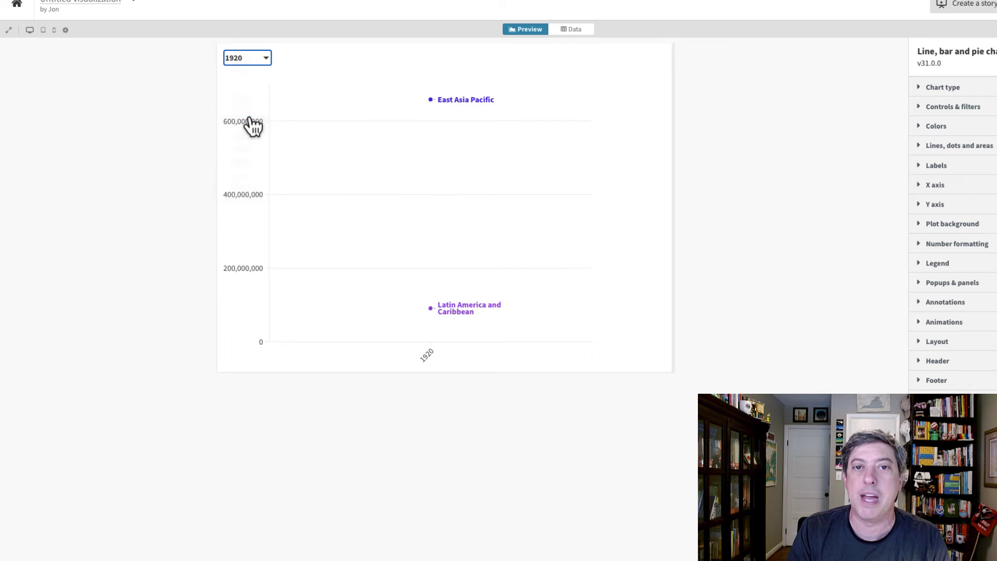
left_click(571, 30)
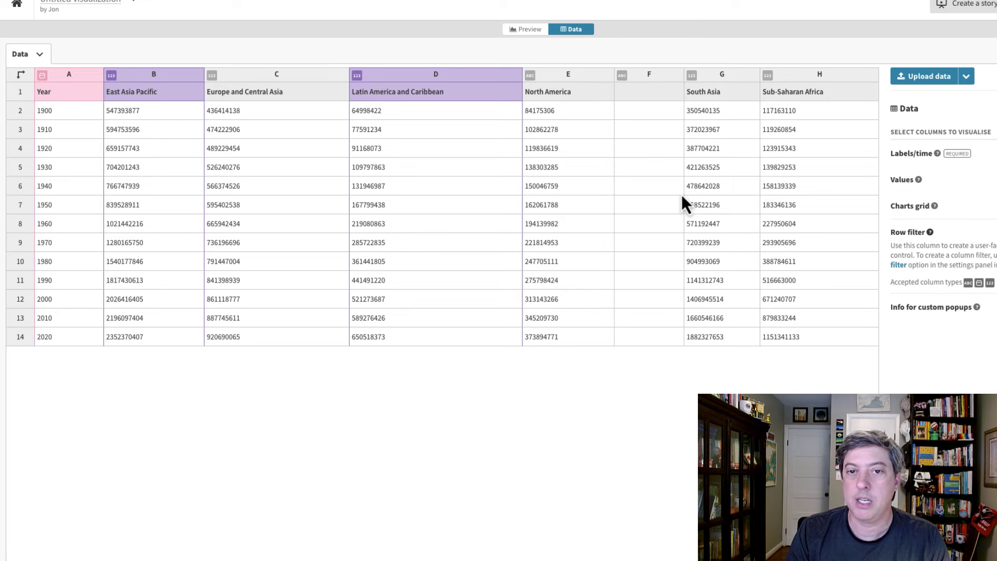
left_click(526, 31)
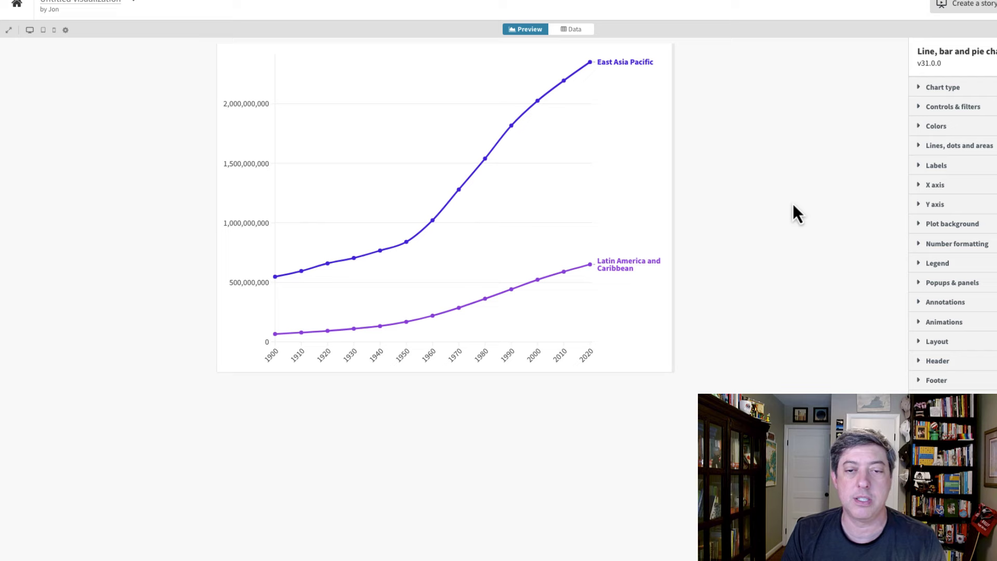
Delete the empty column F from the data table.
left_click(574, 31)
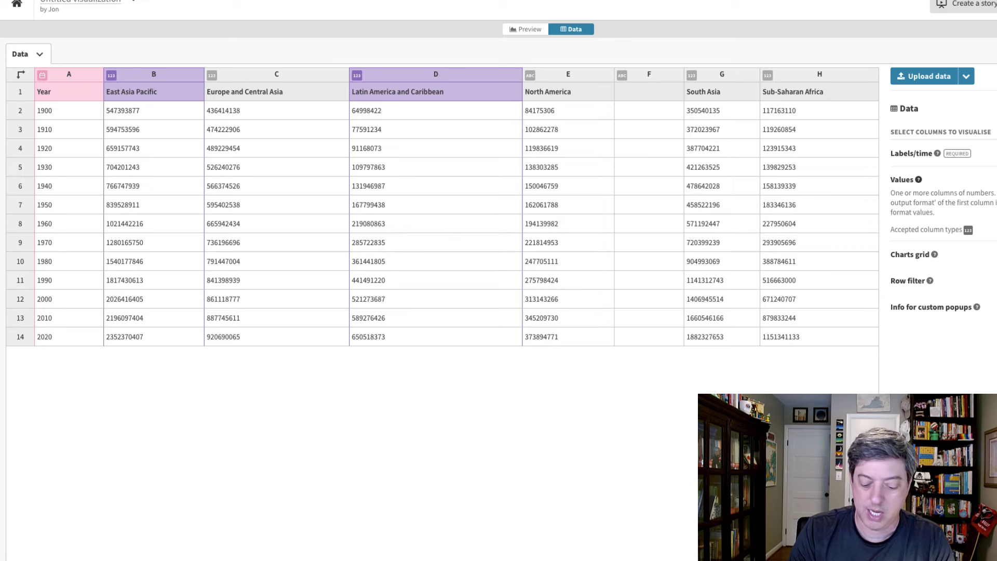
left_click(526, 30)
left_click(571, 31)
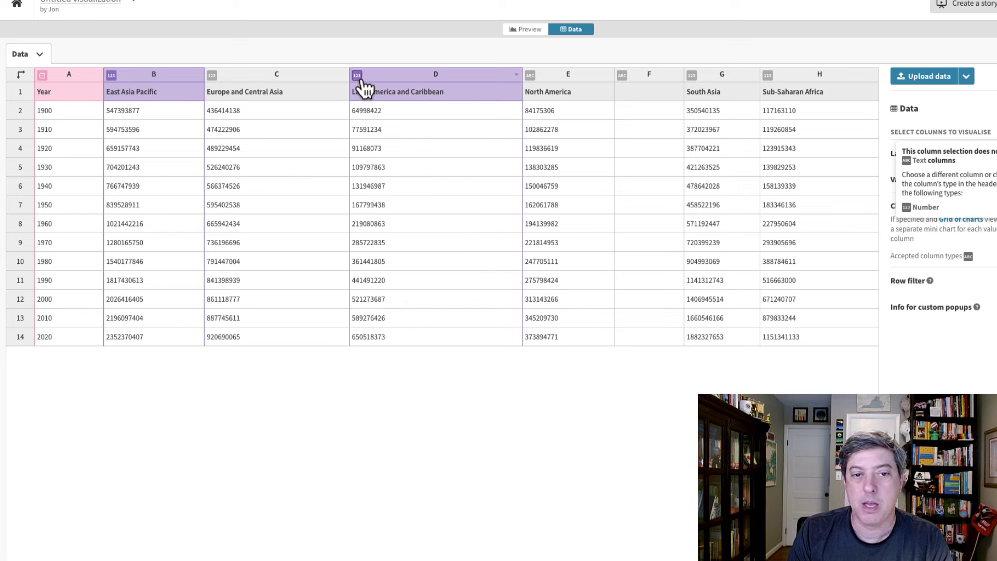
left_click(649, 75)
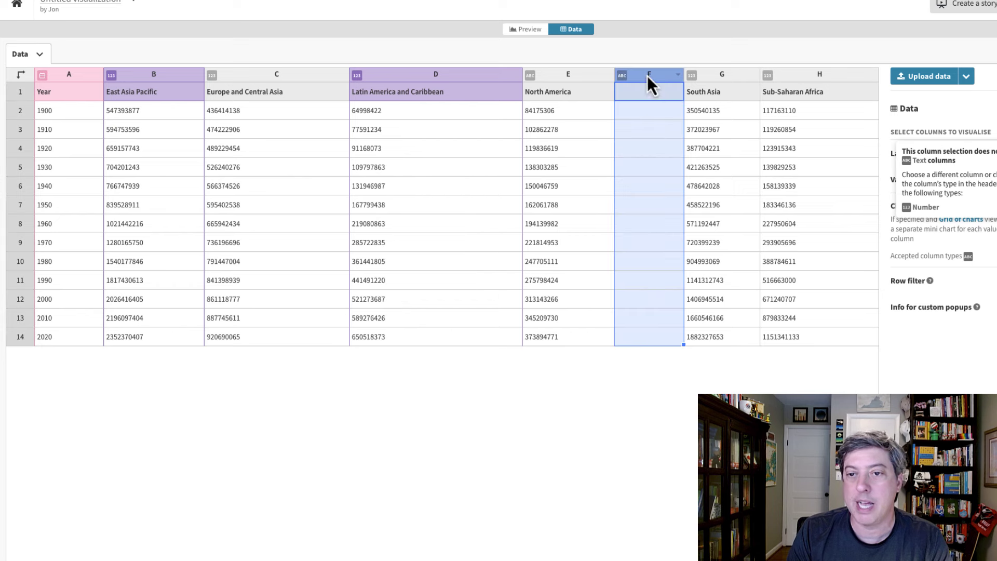
right_click(650, 77)
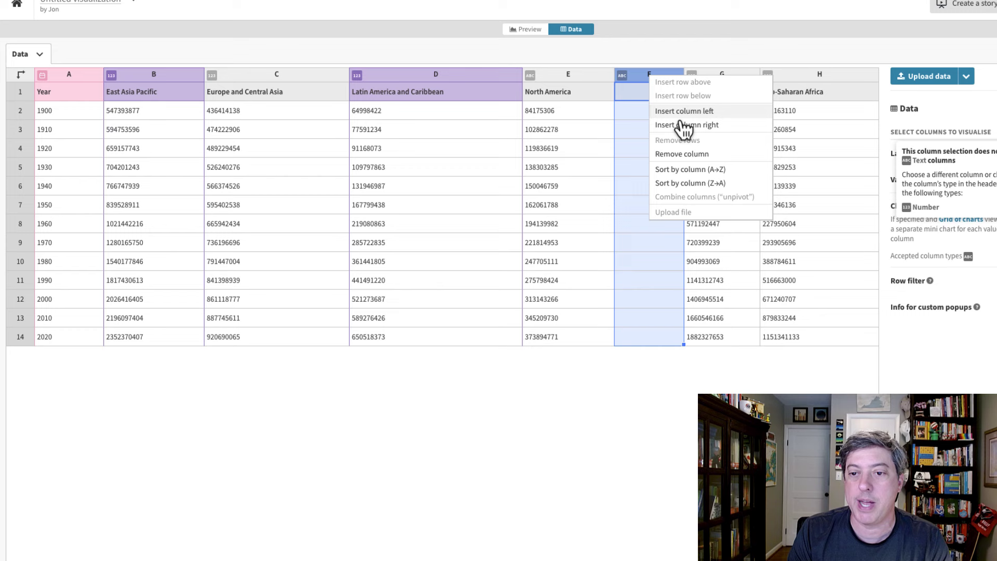
left_click(682, 153)
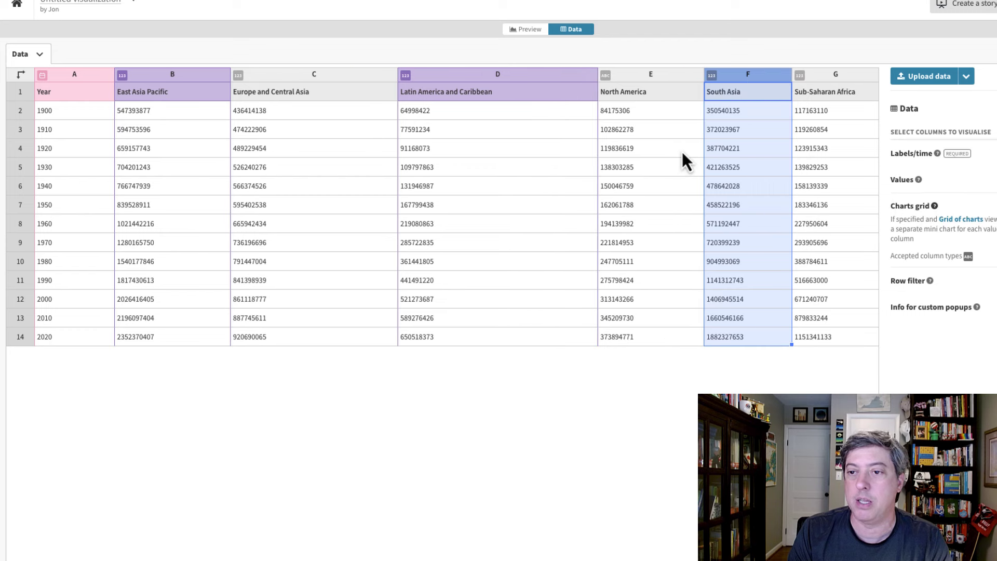
left_click(992, 182)
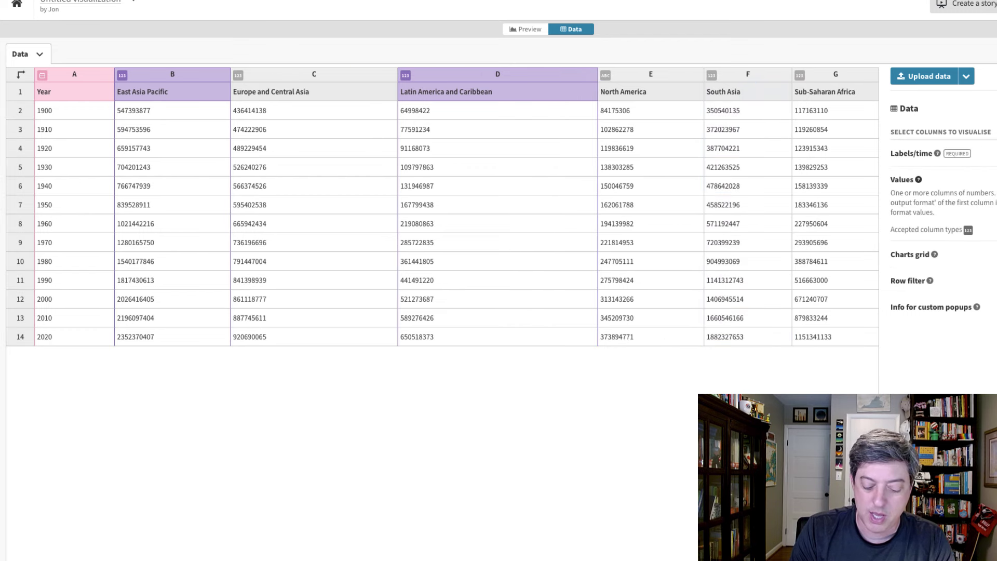
Set column E to Number and use columns B–G as values to chart all six regions.
mouse_move(995, 218)
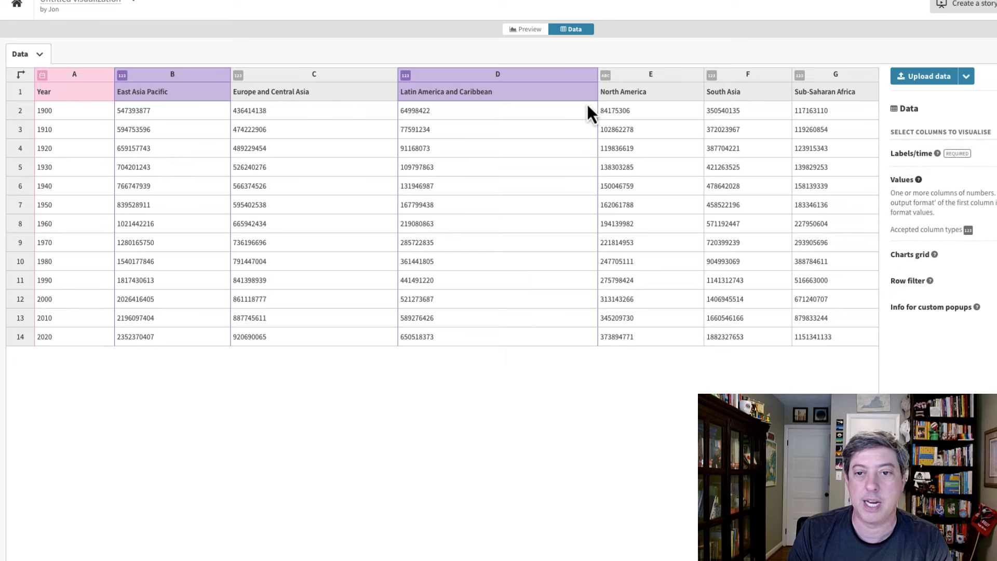
left_click(607, 77)
left_click(492, 302)
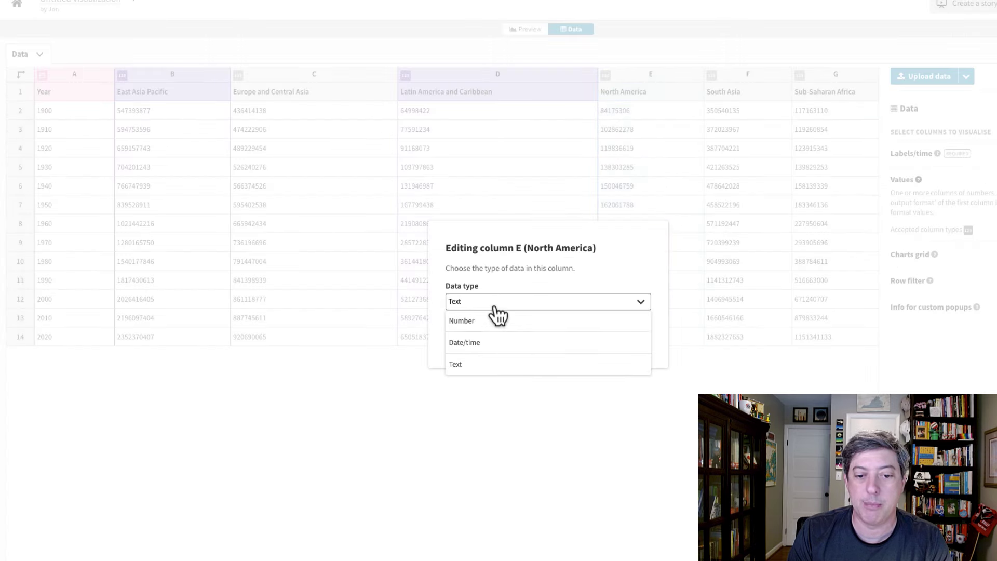
left_click(489, 319)
left_click(467, 370)
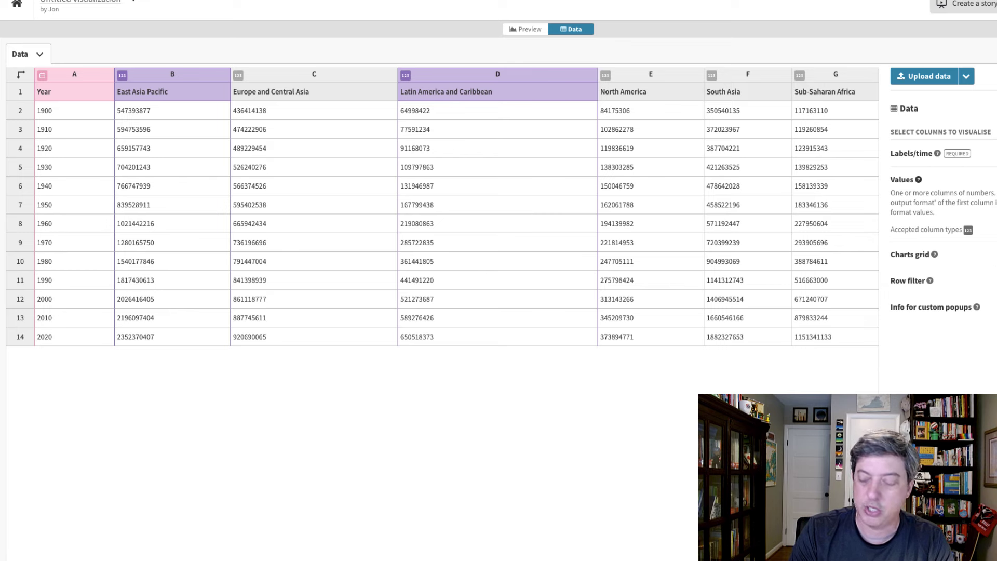
key("Tab")
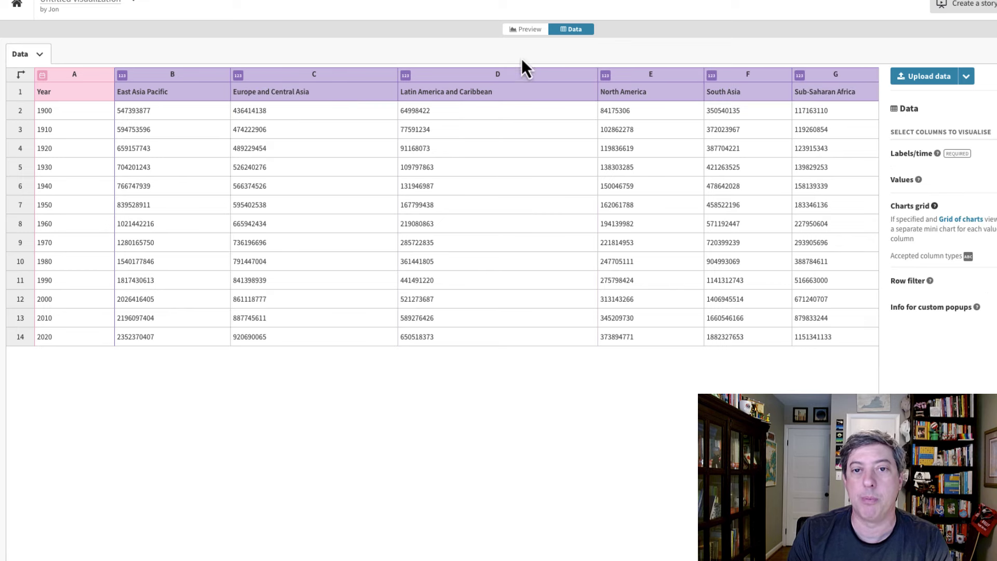
left_click(522, 34)
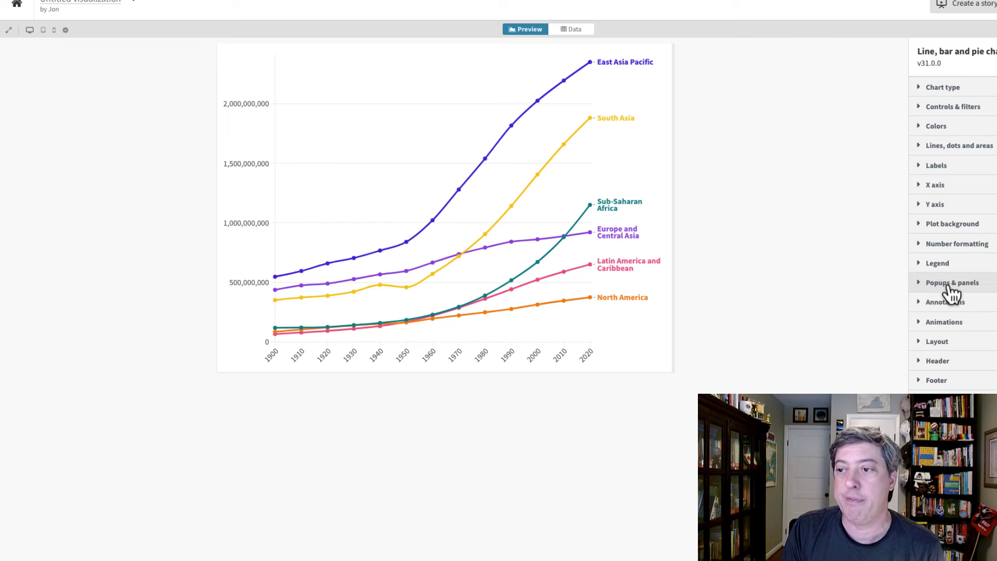
Keep the chart type as Line chart, glance at Controls & filters, and reach the Colors section.
left_click(954, 88)
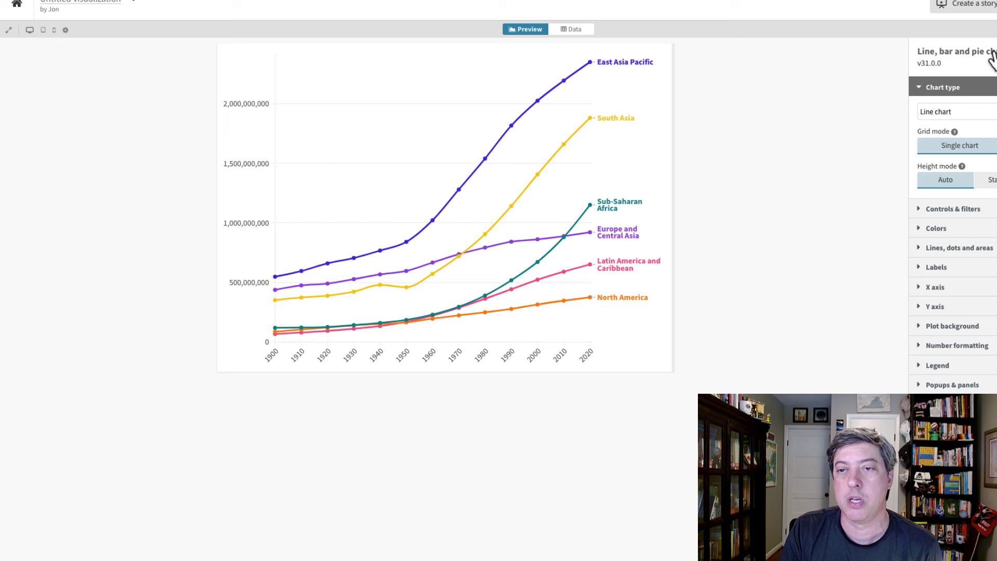
left_click(963, 111)
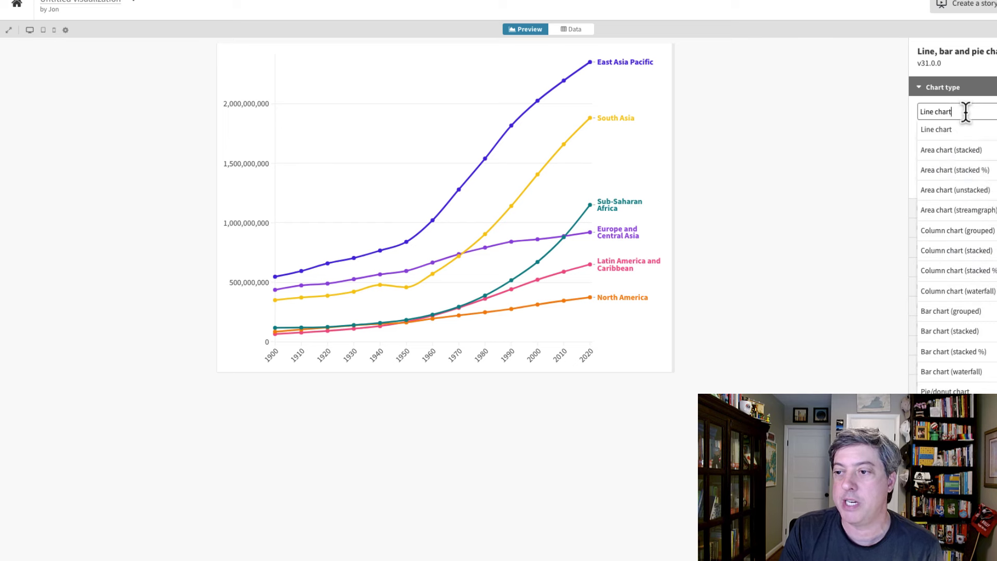
left_click(870, 208)
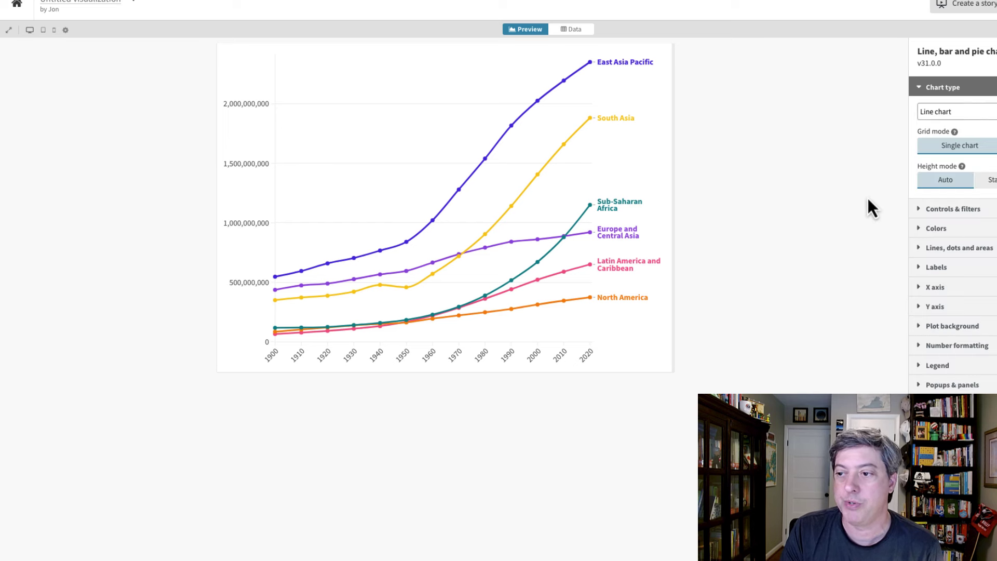
left_click(987, 210)
left_click(975, 112)
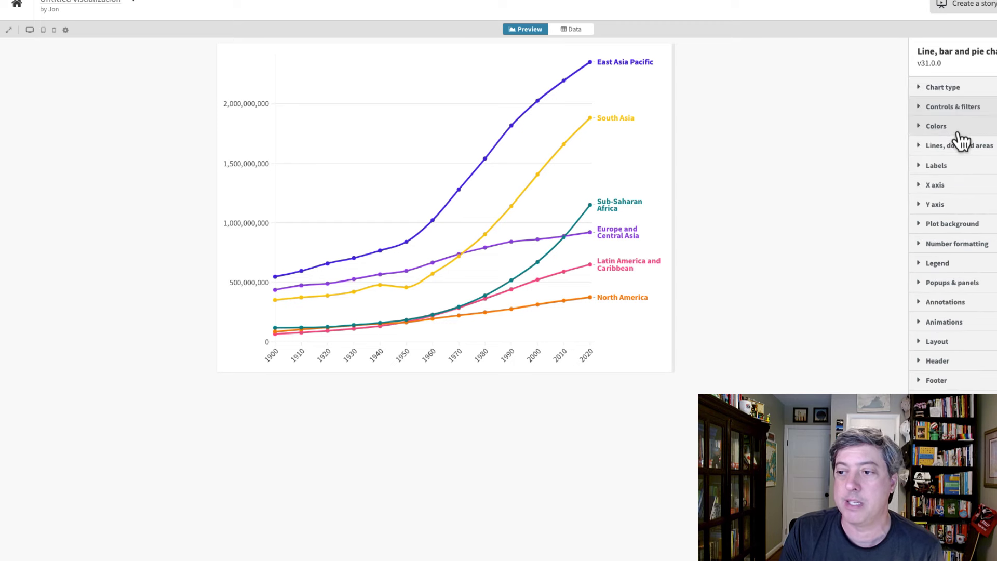
left_click(959, 132)
Apply a pastel Flourish palette, making East Asia Pacific teal and South Asia green.
left_click(957, 161)
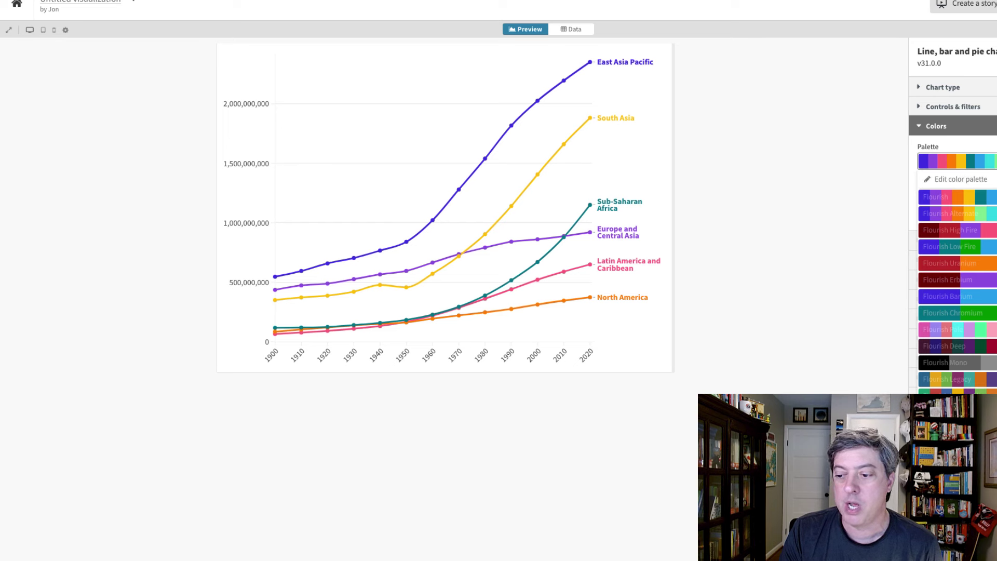
left_click(955, 403)
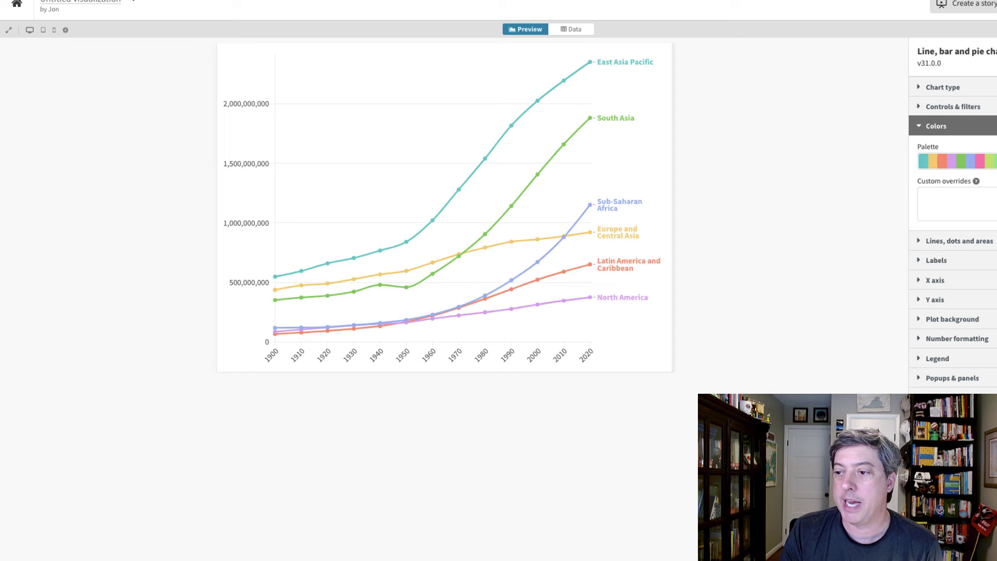
mouse_move(978, 185)
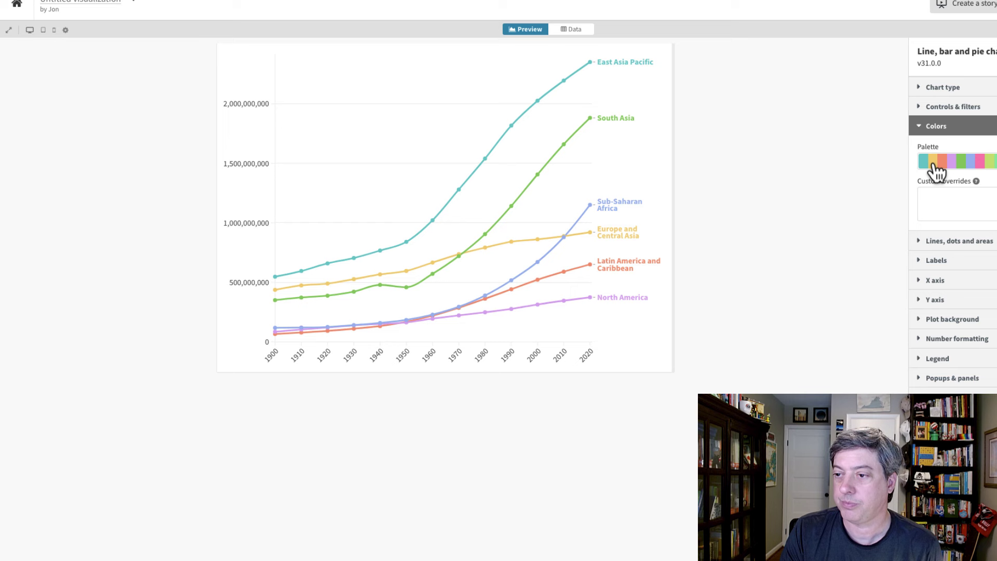
left_click(927, 127)
left_click(945, 148)
left_click(946, 151)
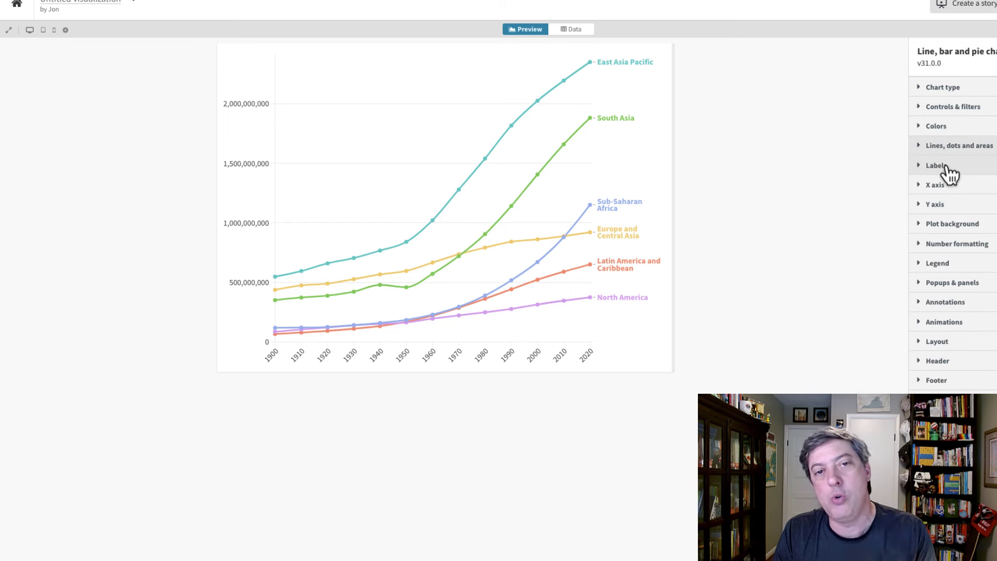
Make the 1900–2020 x-axis year labels horizontal using the X axis Ticks & Labels settings.
left_click(946, 168)
scroll(985, 283, "down", 3)
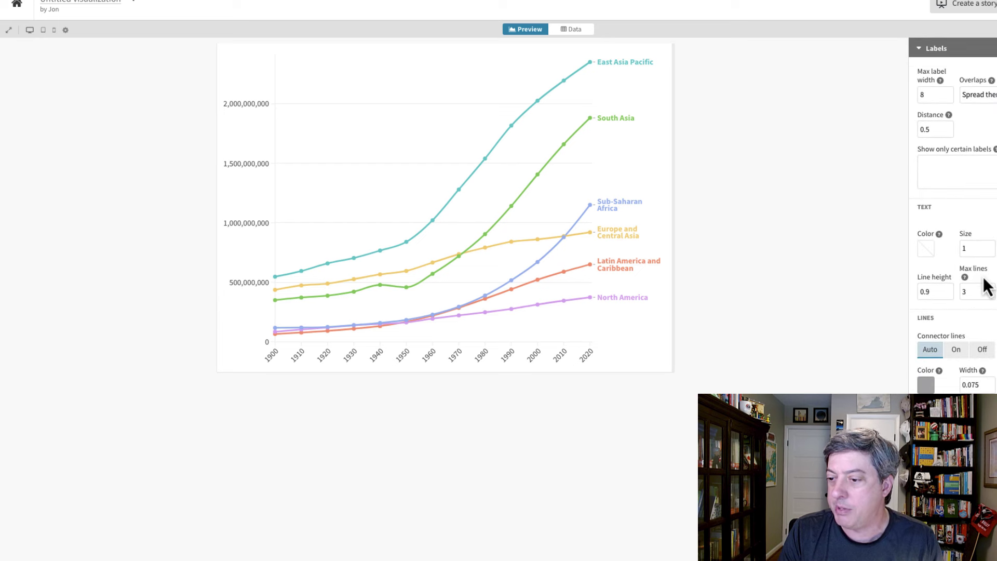
scroll(985, 282, "up", 2)
left_click(915, 73)
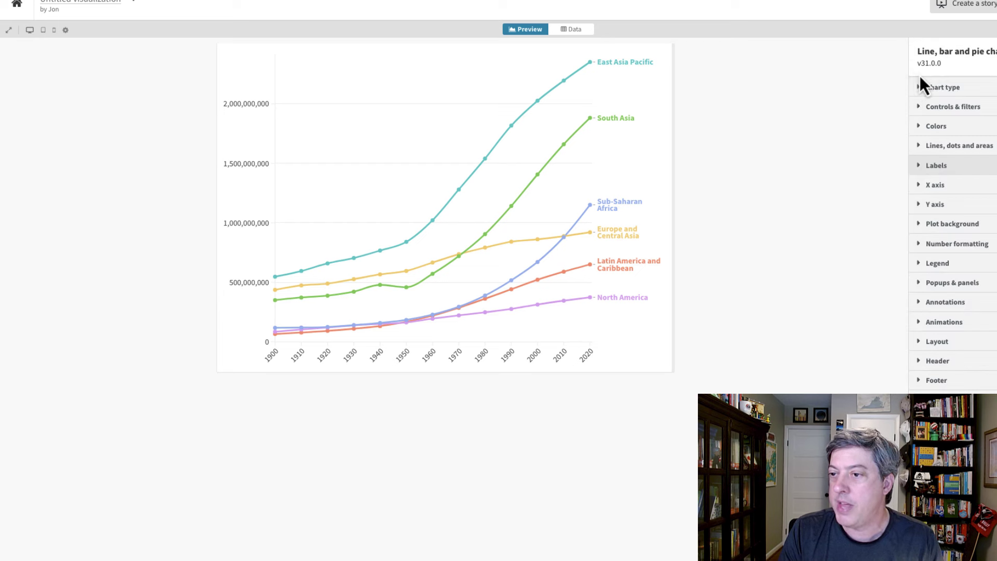
left_click(930, 185)
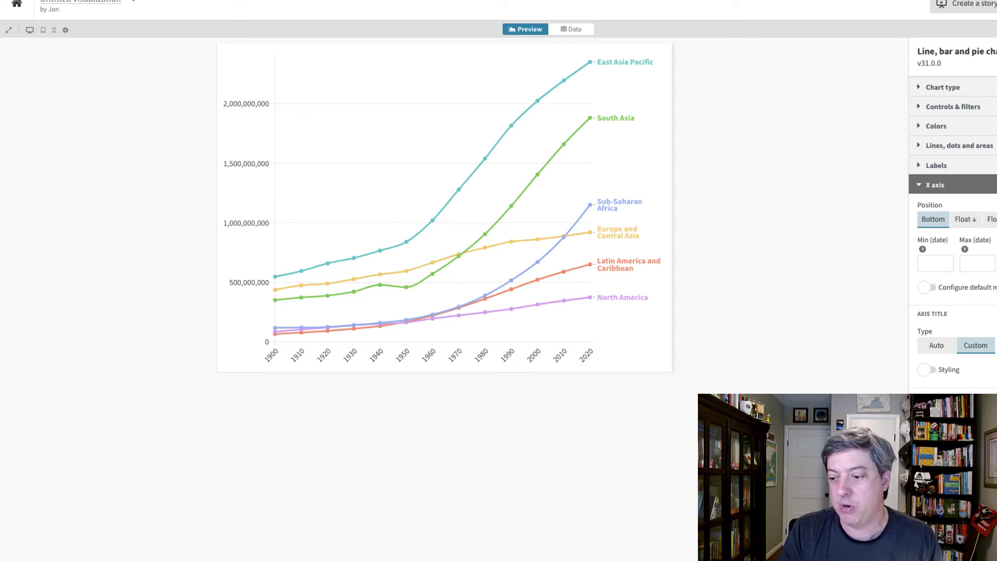
scroll(953, 218, "down", 1)
scroll(953, 215, "down", 1)
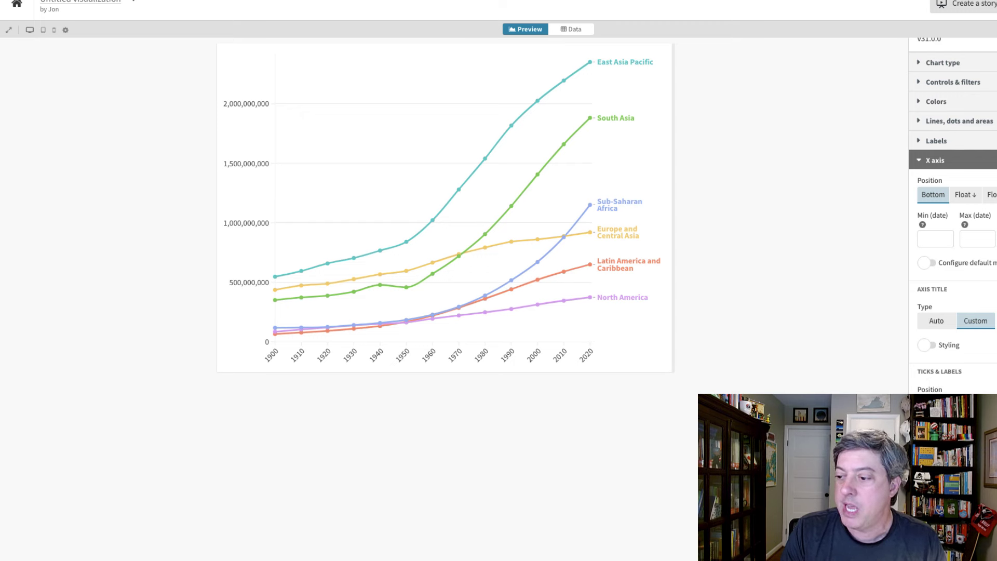
scroll(953, 216, "down", 5)
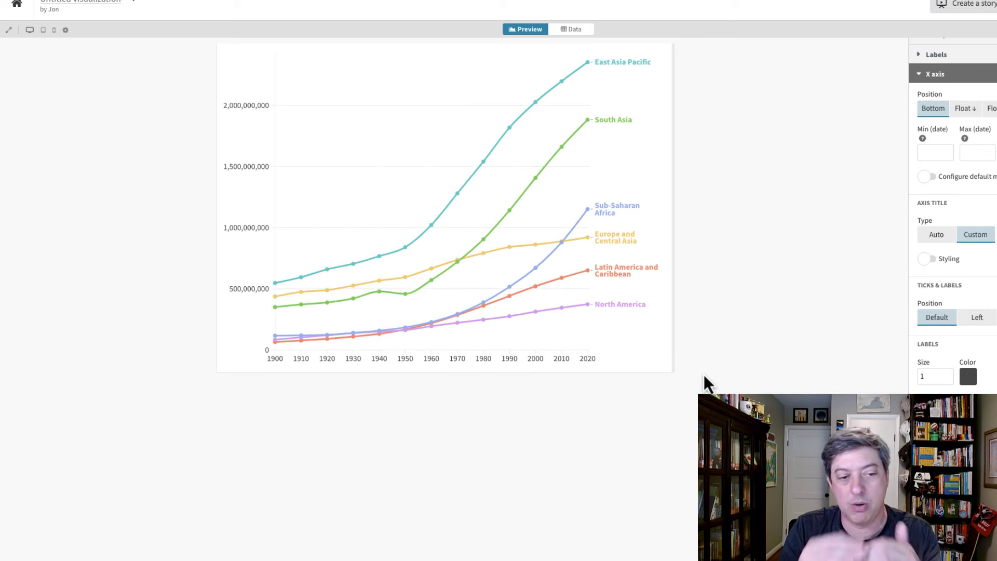
Swap the X axis section for Y axis and browse its Scale, Axis title and Labels options.
mouse_move(924, 136)
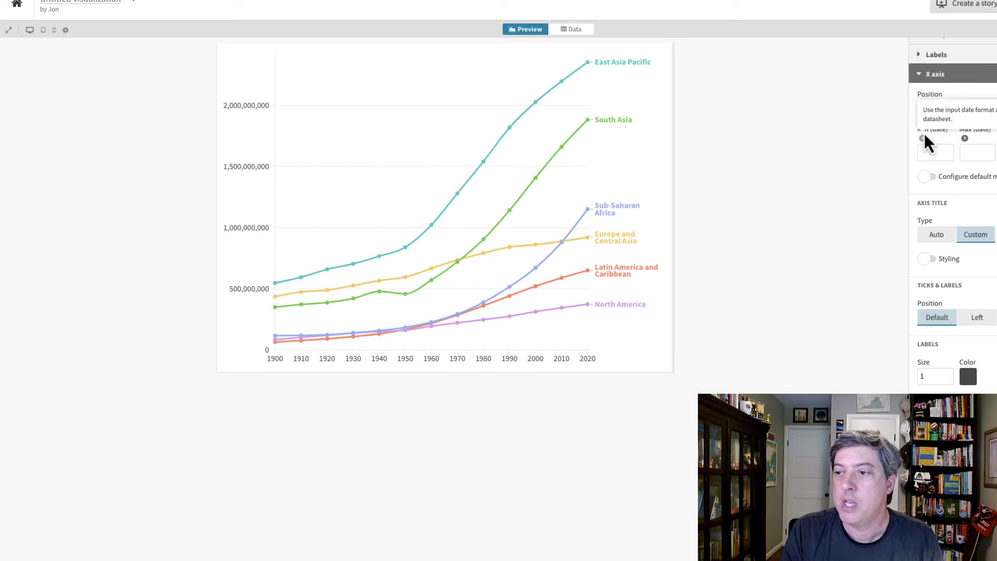
left_click(931, 77)
left_click(947, 205)
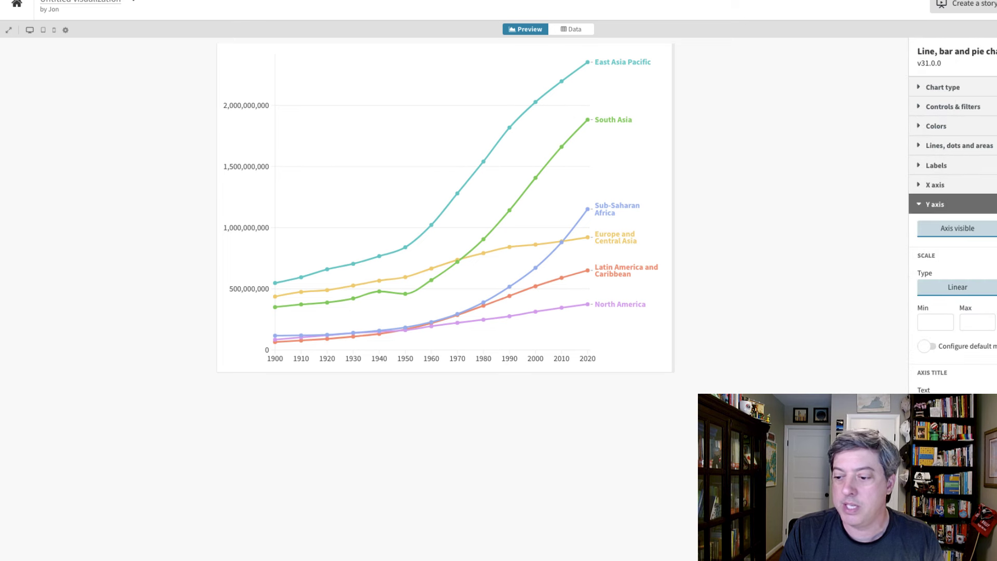
scroll(981, 357, "down", 2)
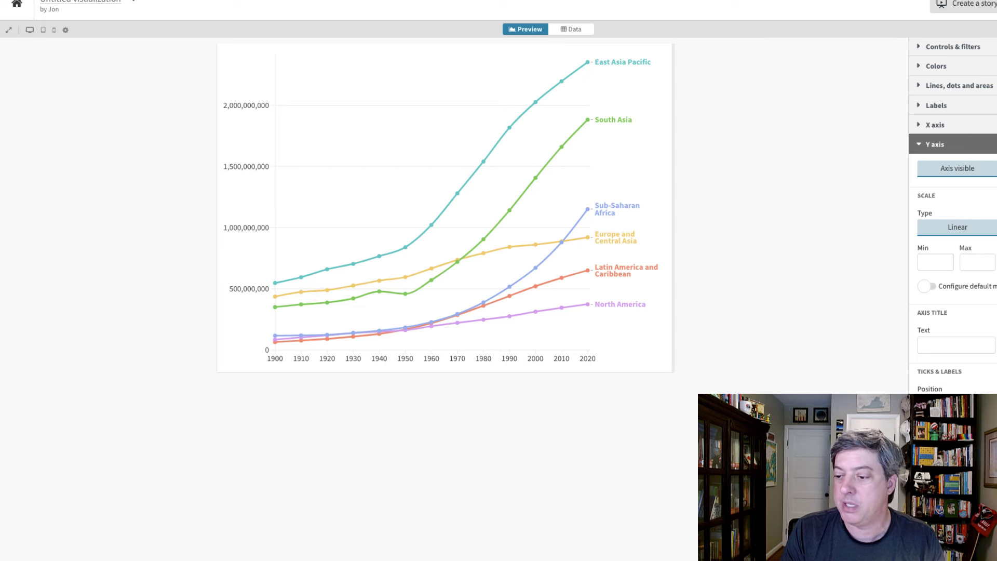
scroll(953, 216, "down", 5)
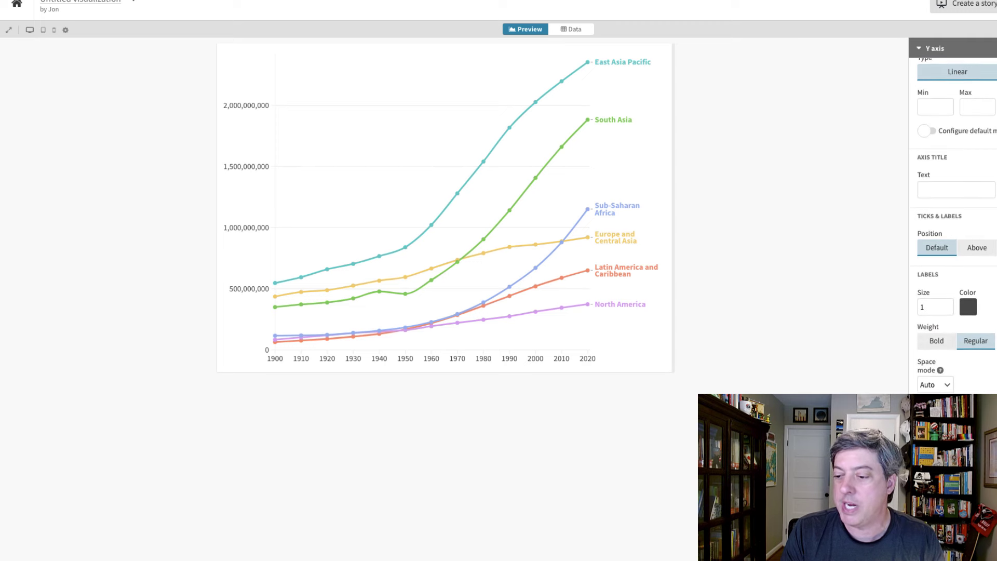
scroll(953, 224, "down", 1)
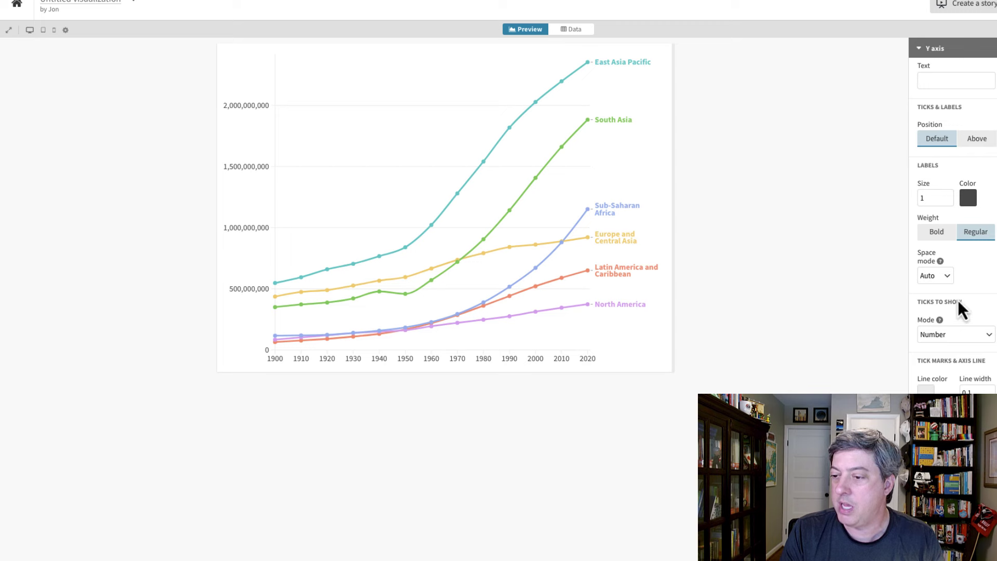
scroll(965, 304, "up", 2)
scroll(986, 318, "up", 2)
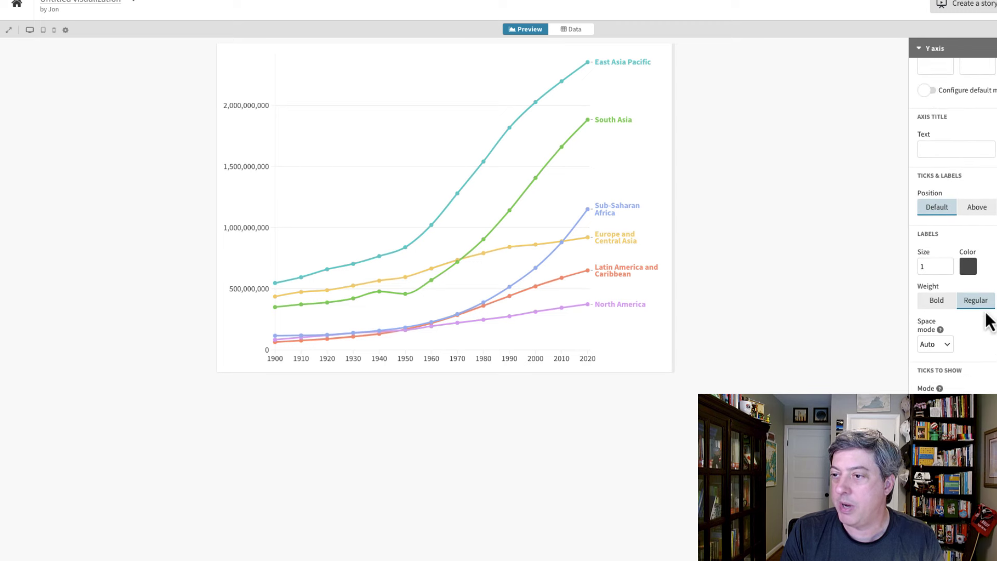
scroll(985, 321, "up", 2)
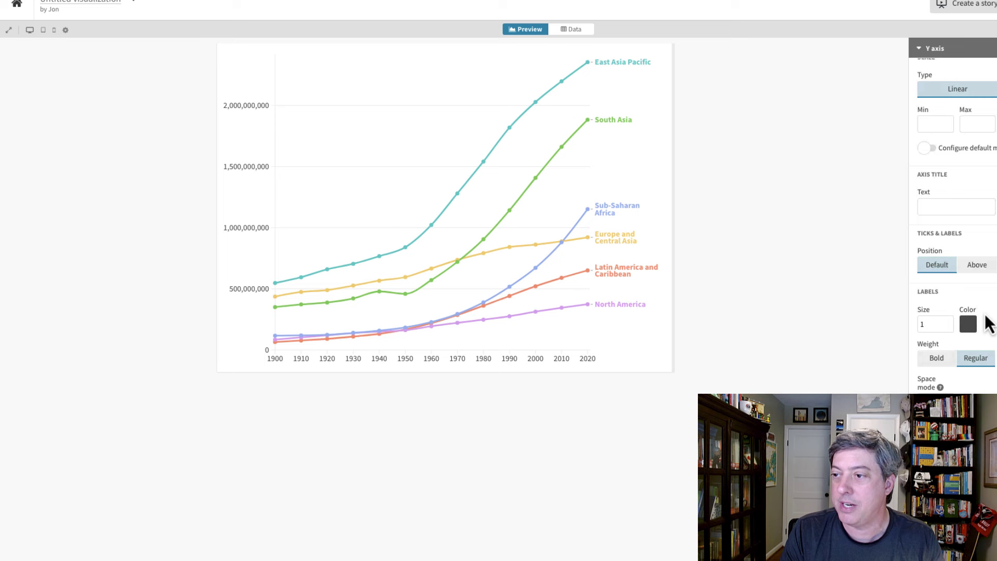
scroll(986, 321, "up", 3)
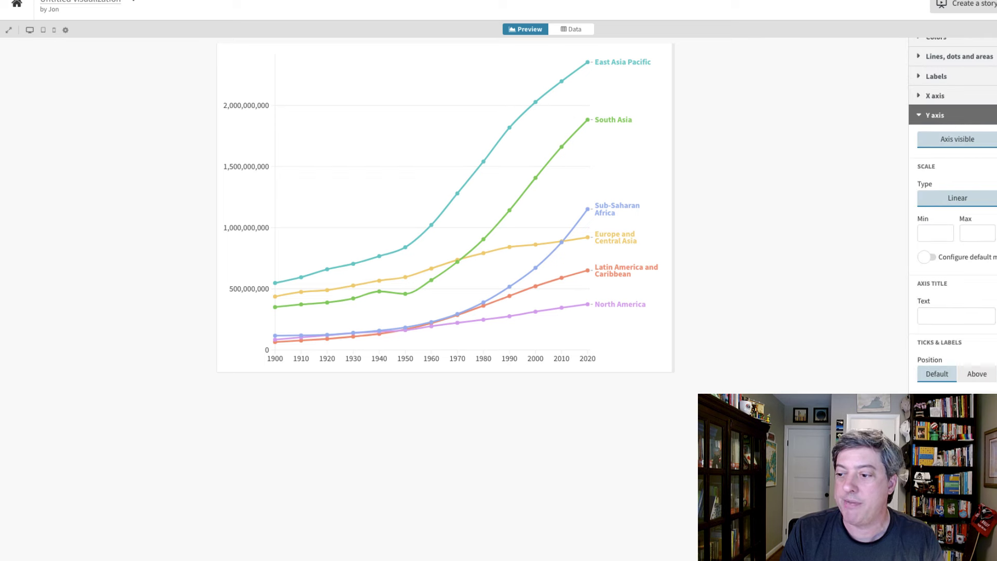
scroll(989, 358, "down", 3)
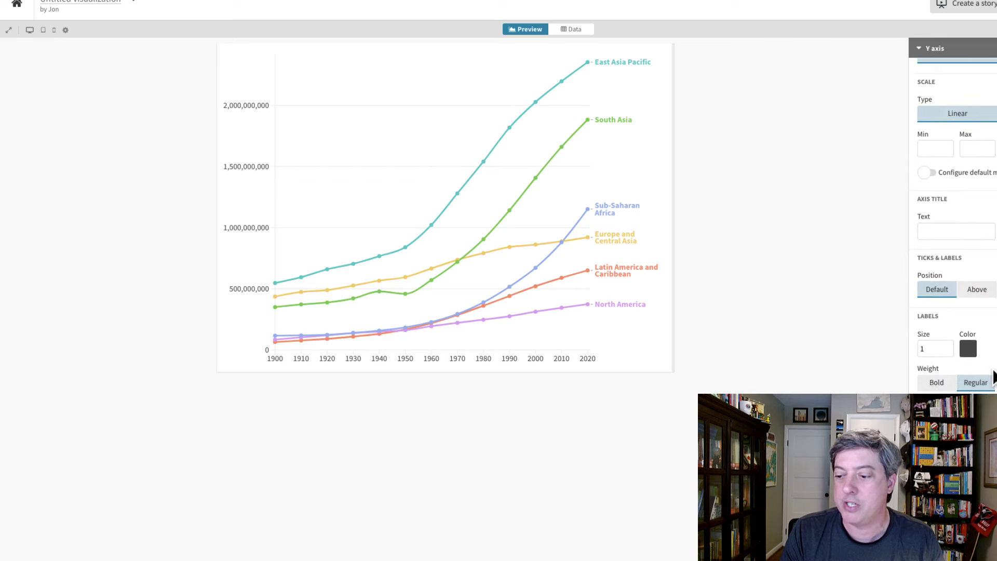
scroll(990, 368, "down", 3)
Enable advanced number formatting and divide y-axis values by 1,000,000,000 so the axis reads 0–2.
left_click(985, 388)
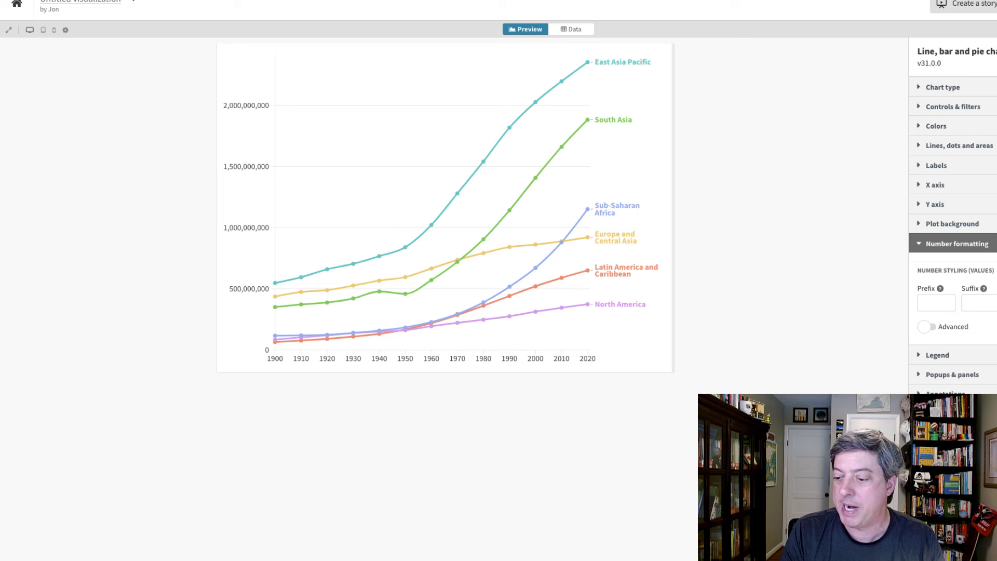
left_click(930, 327)
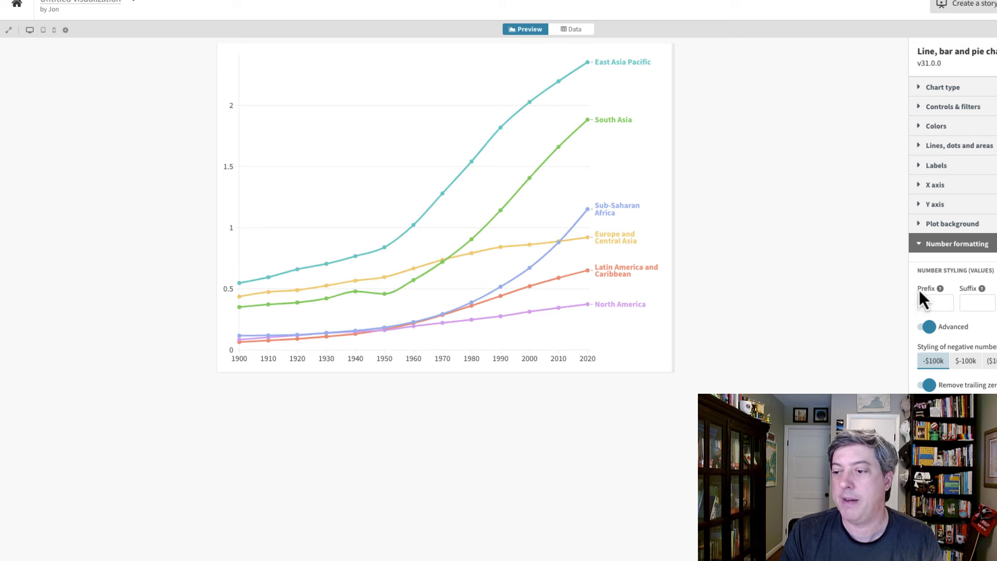
left_click(952, 245)
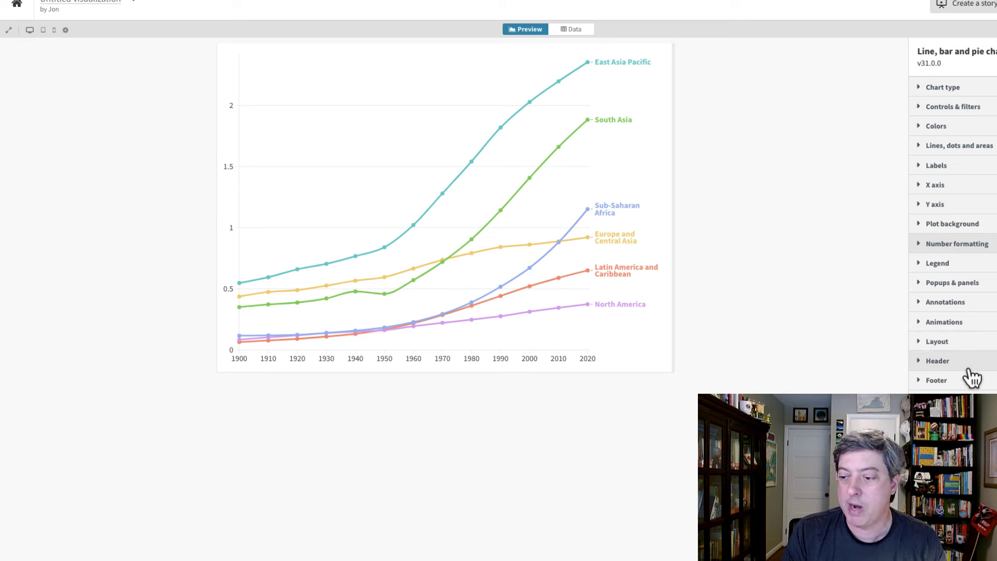
left_click(956, 344)
scroll(972, 345, "down", 2)
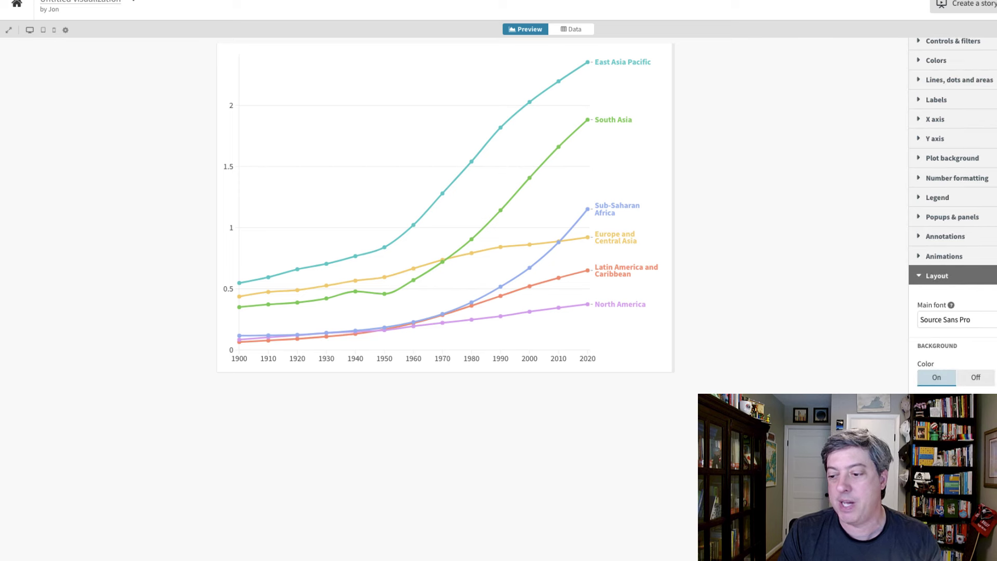
scroll(953, 234, "down", 2)
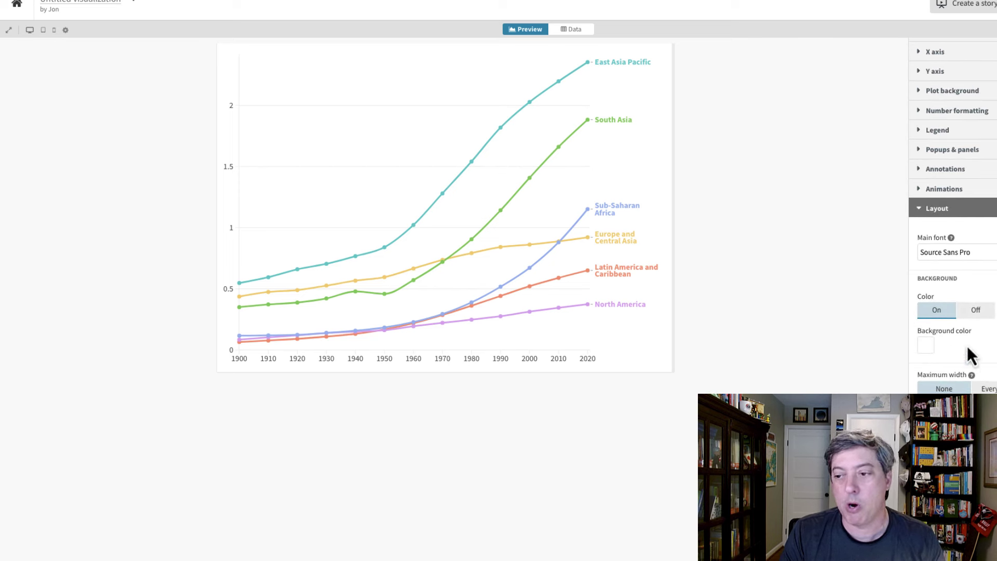
left_click(922, 221)
left_click(919, 213)
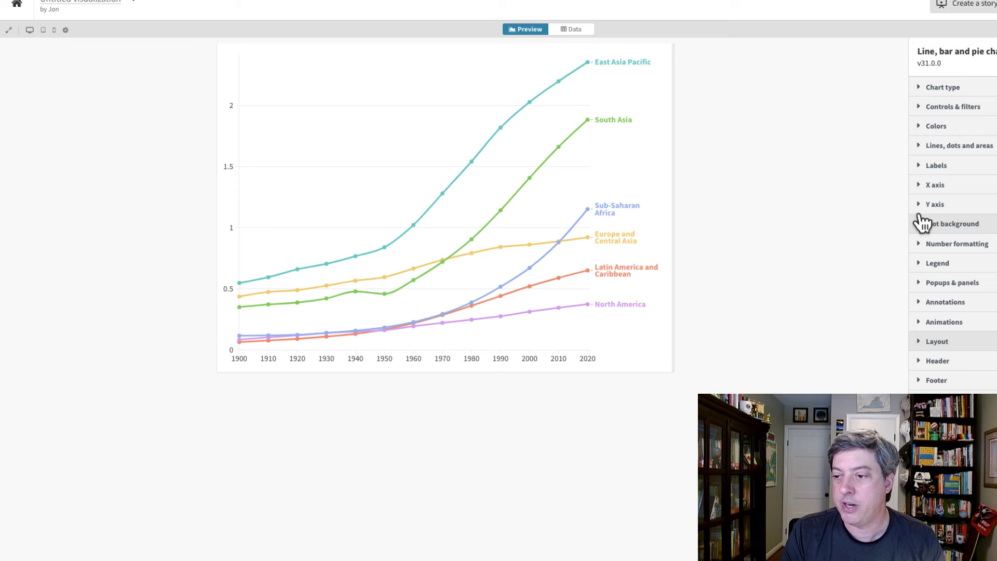
left_click(956, 363)
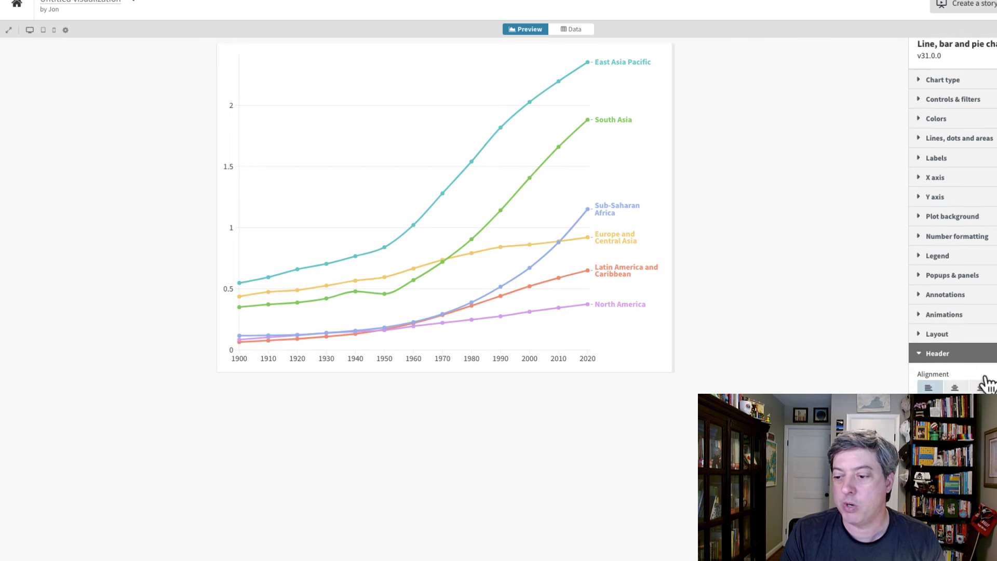
scroll(971, 374, "down", 2)
scroll(953, 215, "down", 2)
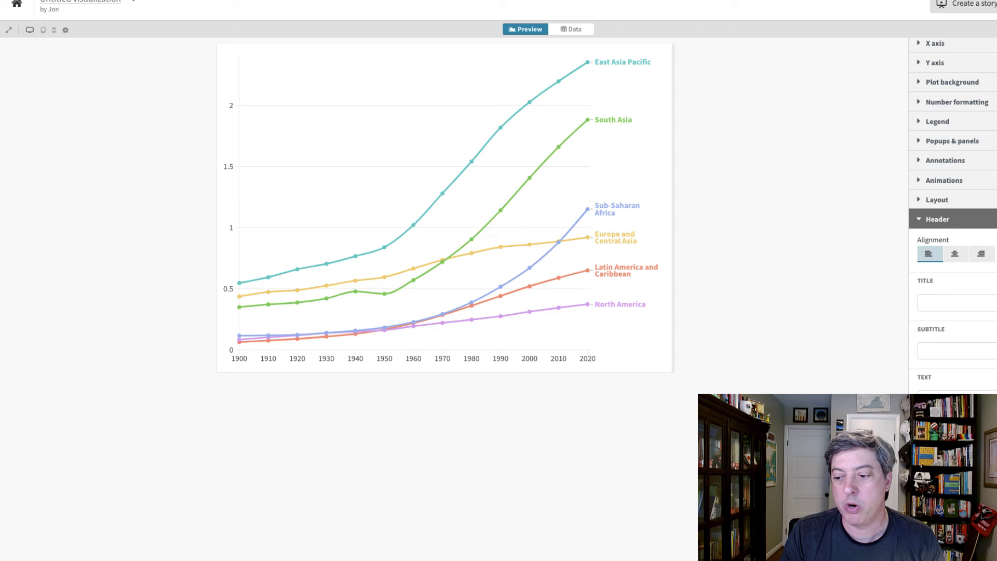
left_click(951, 219)
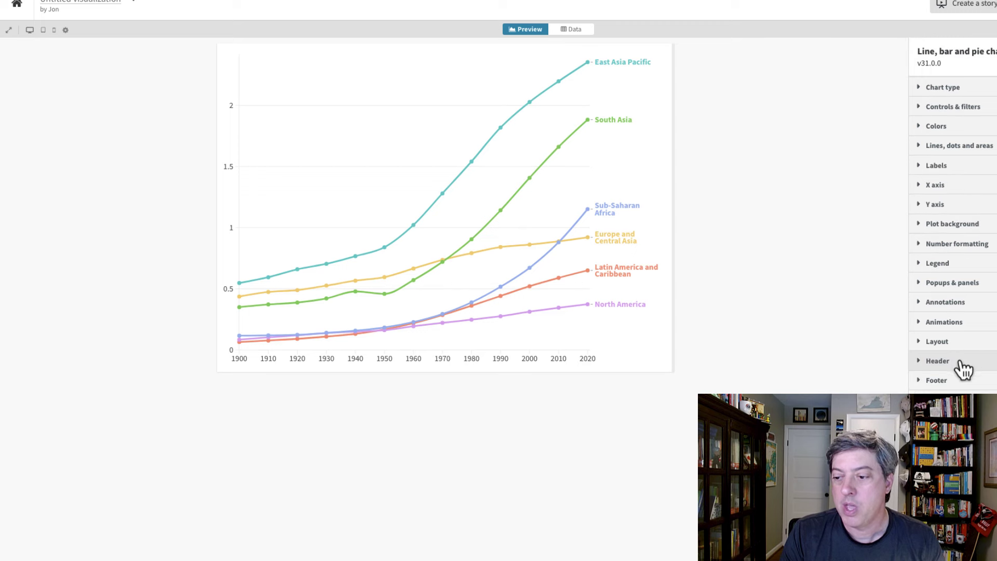
left_click(958, 381)
scroll(951, 386, "down", 4)
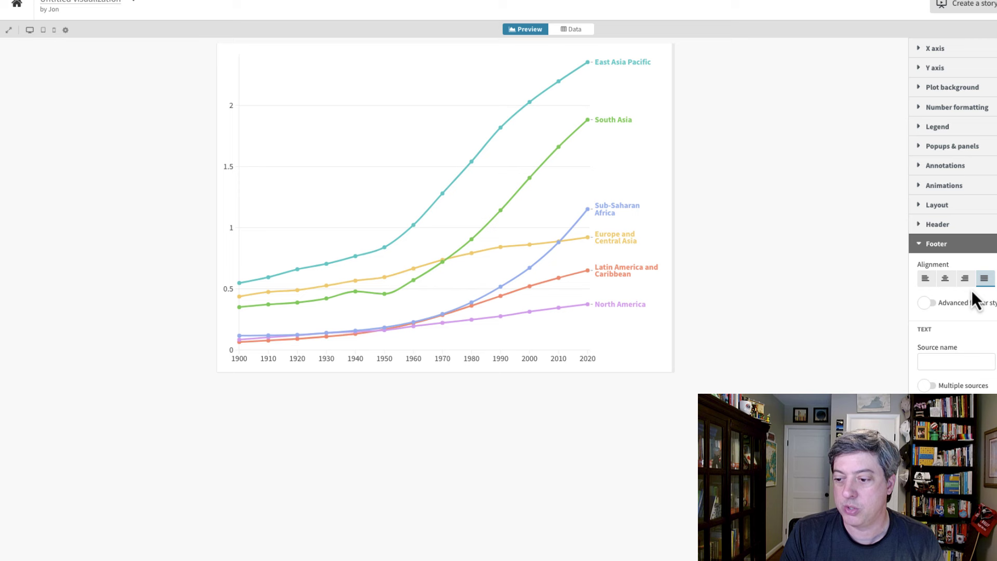
left_click(939, 248)
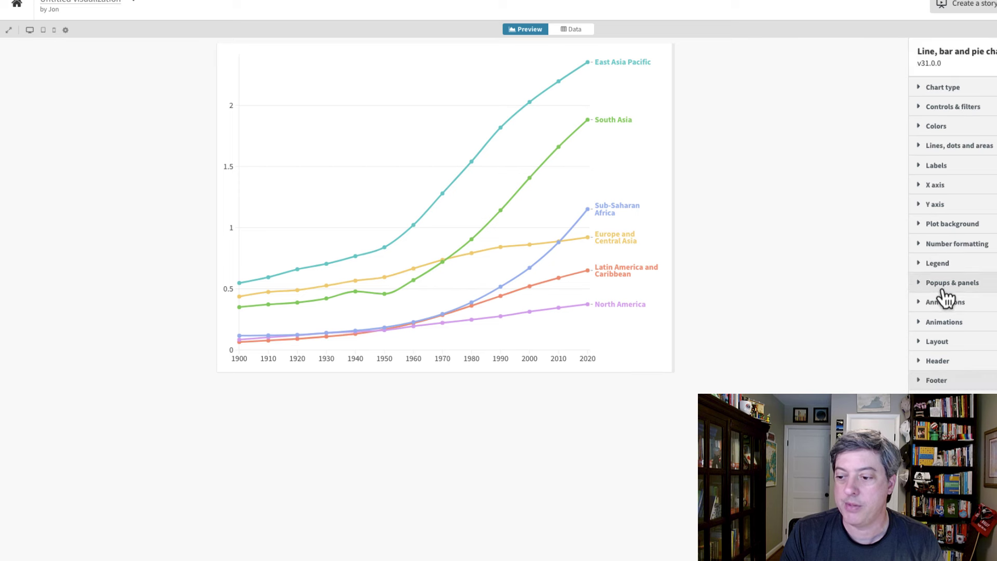